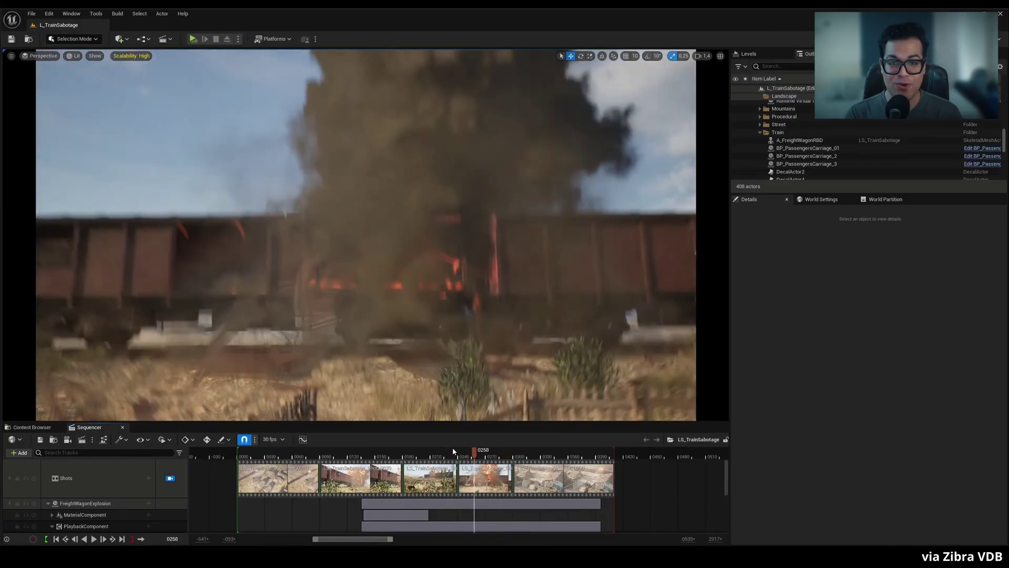
- Scrub the LS_TrainSabotage sequence through the freight wagon explosion, with the view unlocked from the camera cuts, to examine the effect
left_click_drag(453, 451, 423, 451)
left_click(169, 478)
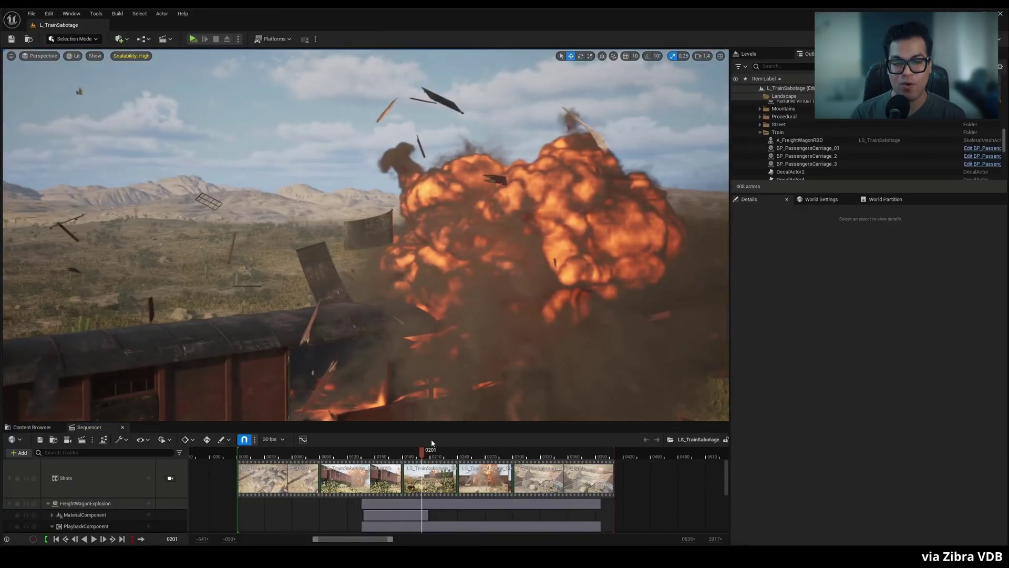
left_click_drag(454, 457, 484, 456)
mouse_move(473, 336)
right_mouse_down()
mouse_move(489, 321)
mouse_move(542, 321)
mouse_move(494, 318)
mouse_move(557, 324)
right_mouse_up()
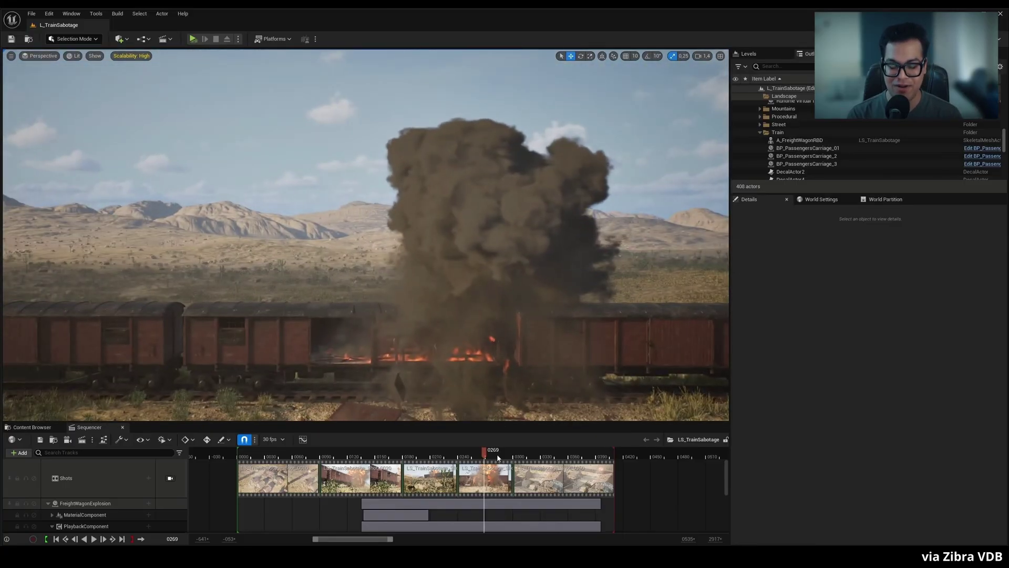
left_click(531, 456)
left_click_drag(530, 456, 483, 451)
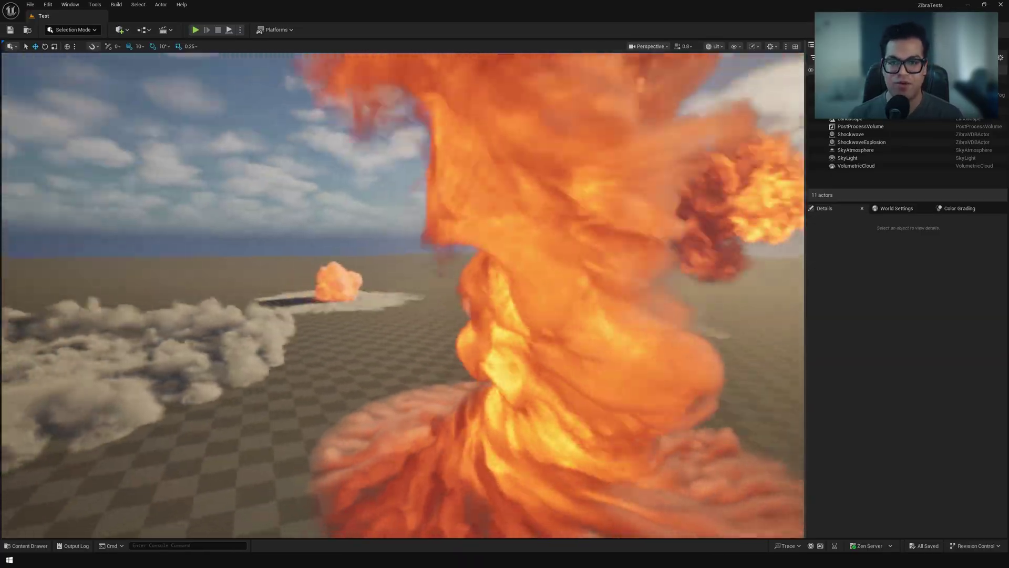
- Fly around the fire tornado and the other volumetric effects in the Test level to examine them from several angles
right_click_drag(402, 295, 462, 251)
key("s")
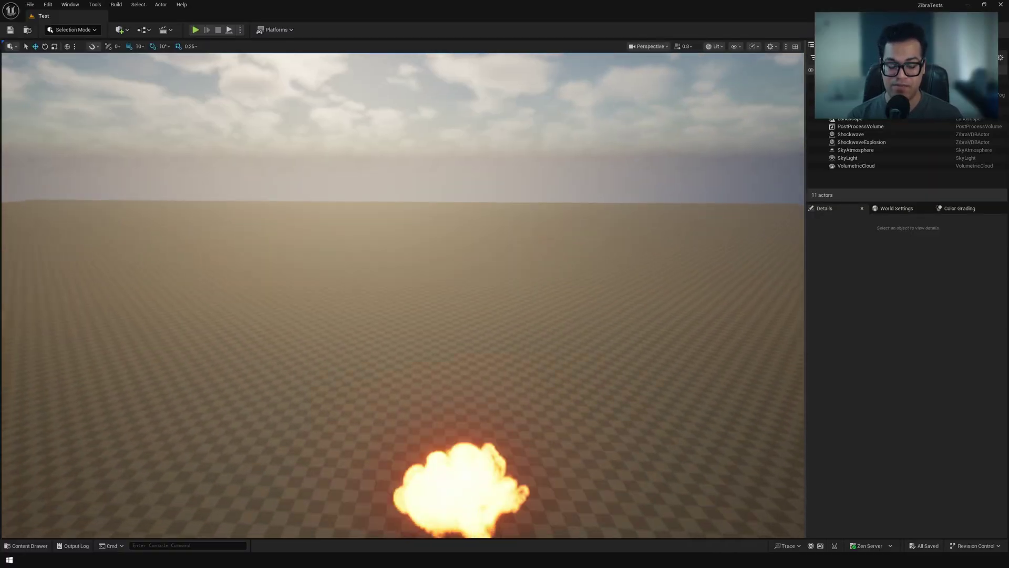
key("s")
right_click_drag(402, 295, 337, 357)
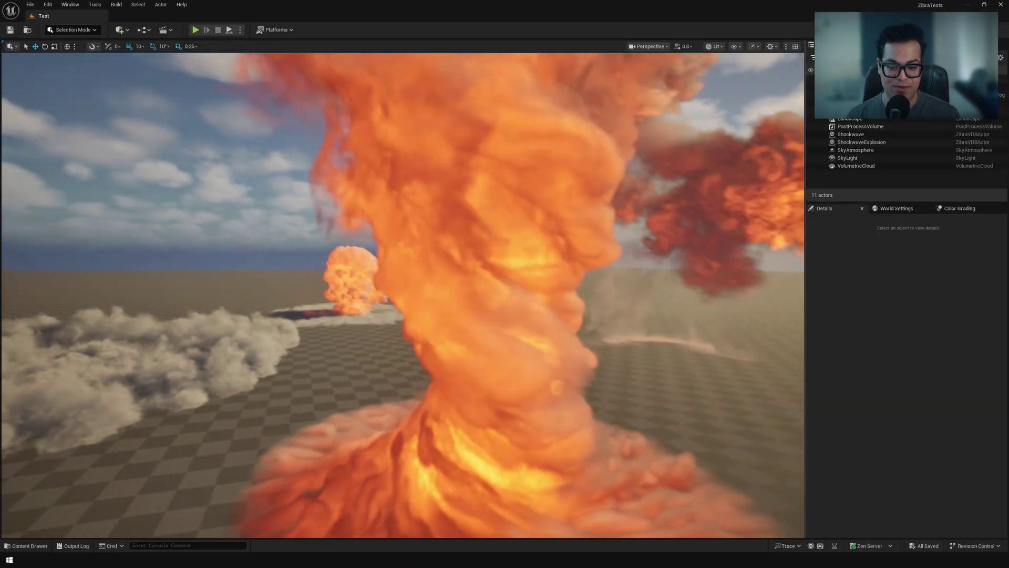
key("s")
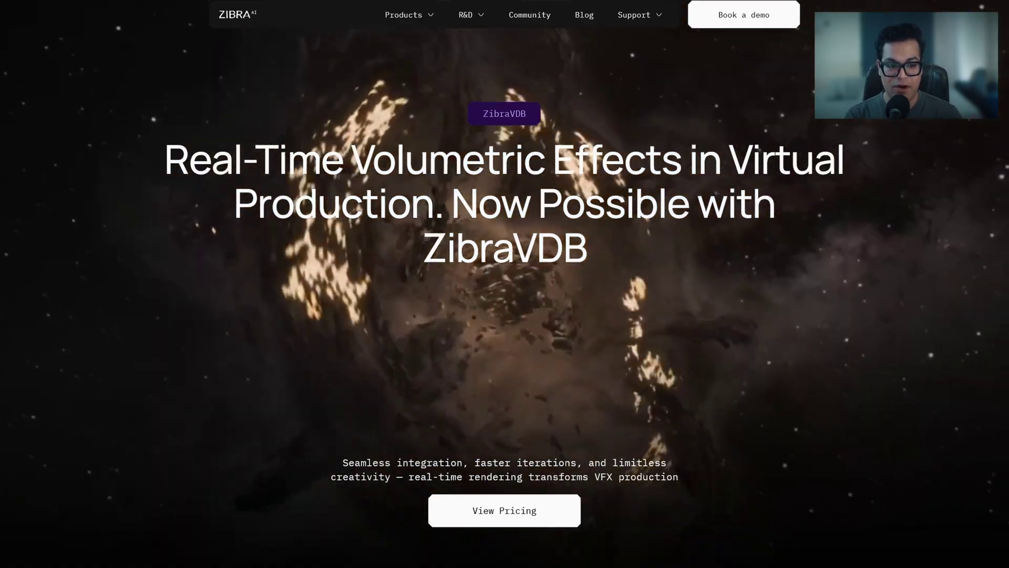
- Go to the ZibraVDB pricing section on the Zibra website and open the free Personal license key form
scroll(504, 284, "down", 4)
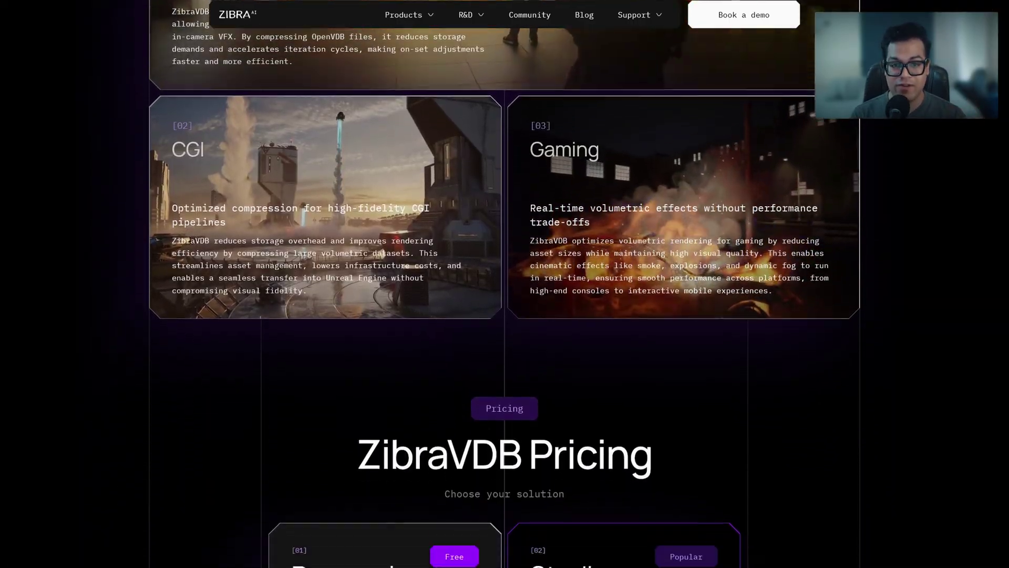
scroll(505, 283, "down", 6)
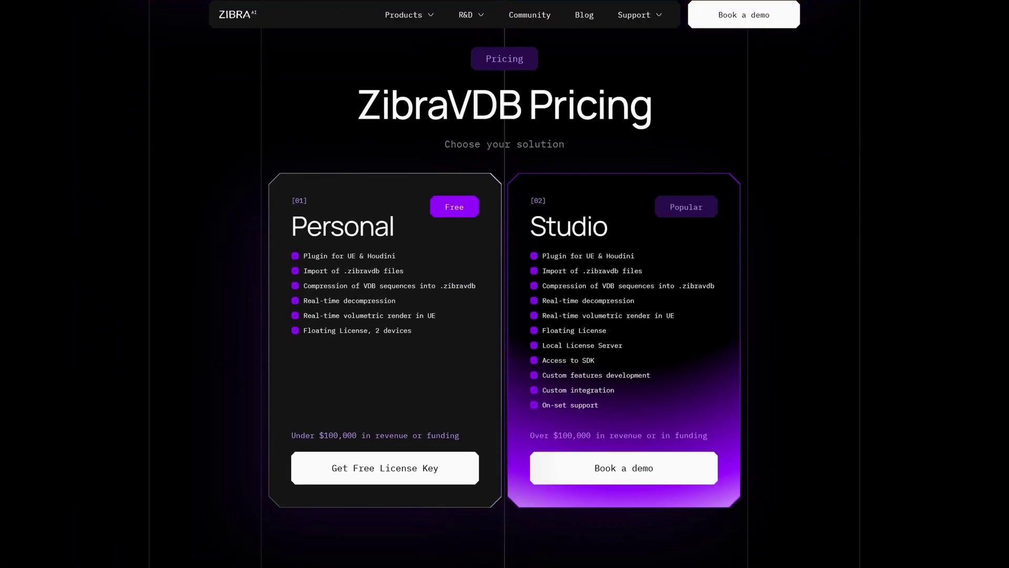
left_click(404, 476)
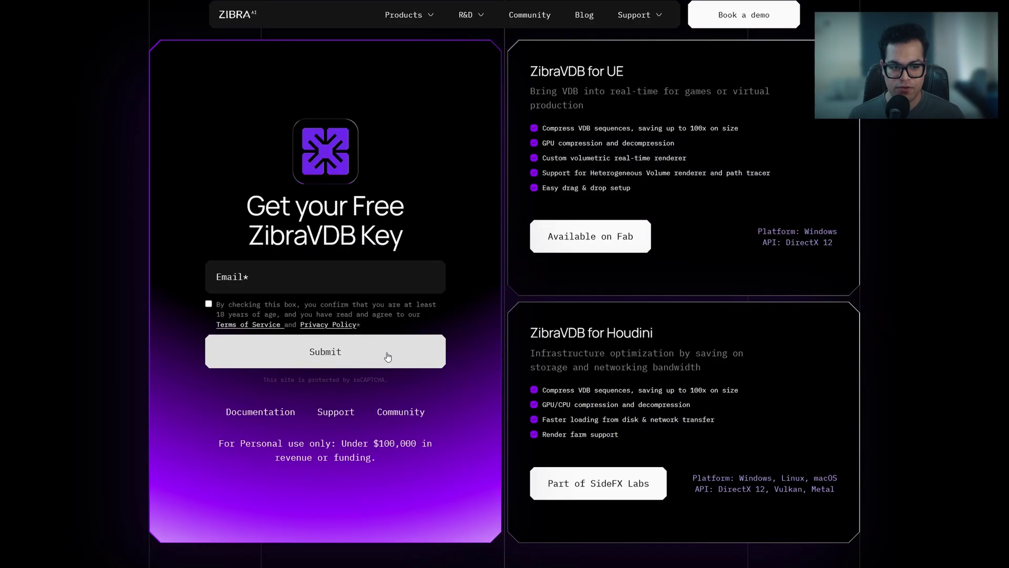
- Open the ZibraVDB for UE plugin's Fab listing and go to it in the Epic Games Launcher library
left_click(589, 246)
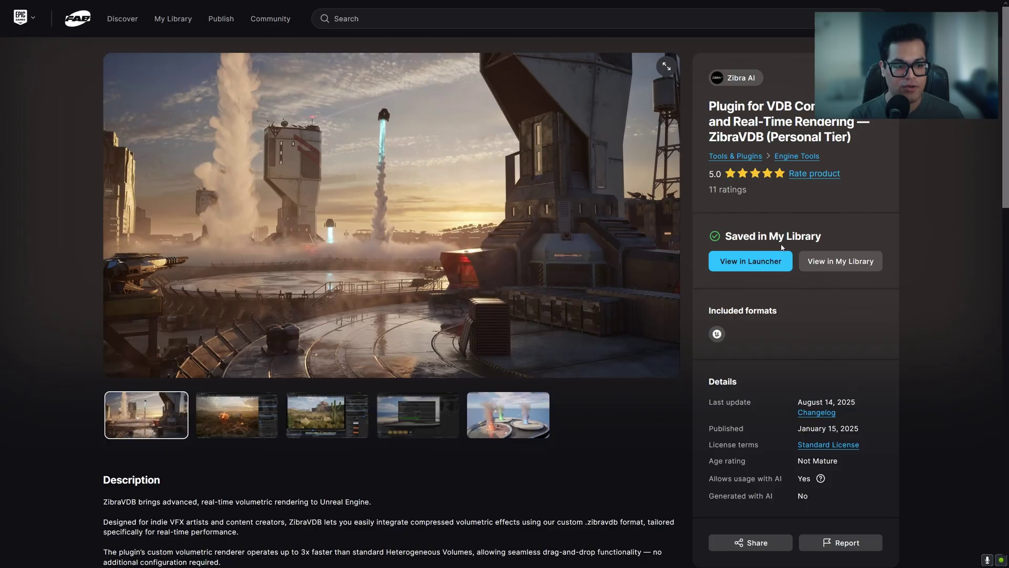
left_click(750, 263)
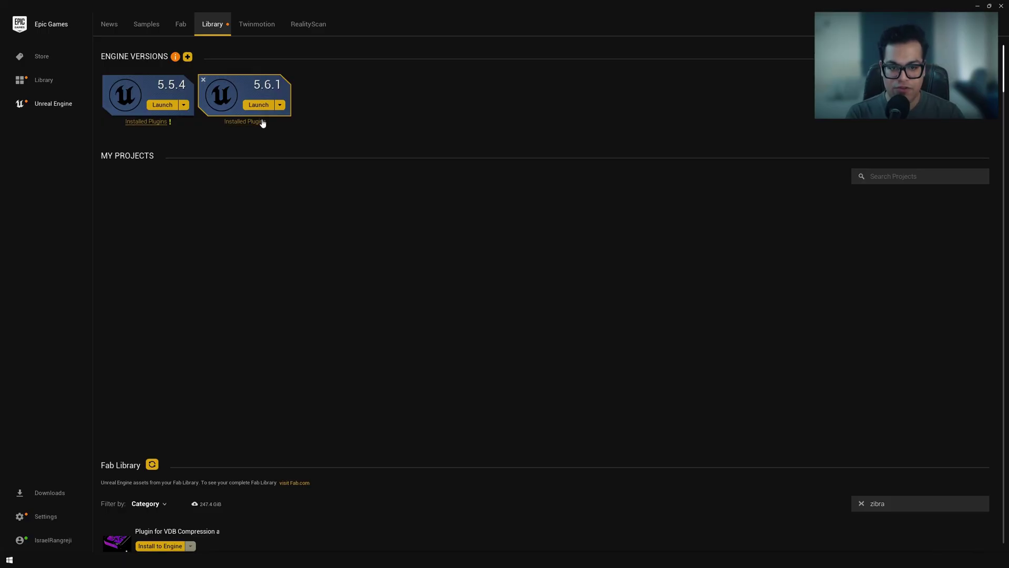
scroll(371, 389, "down", 4)
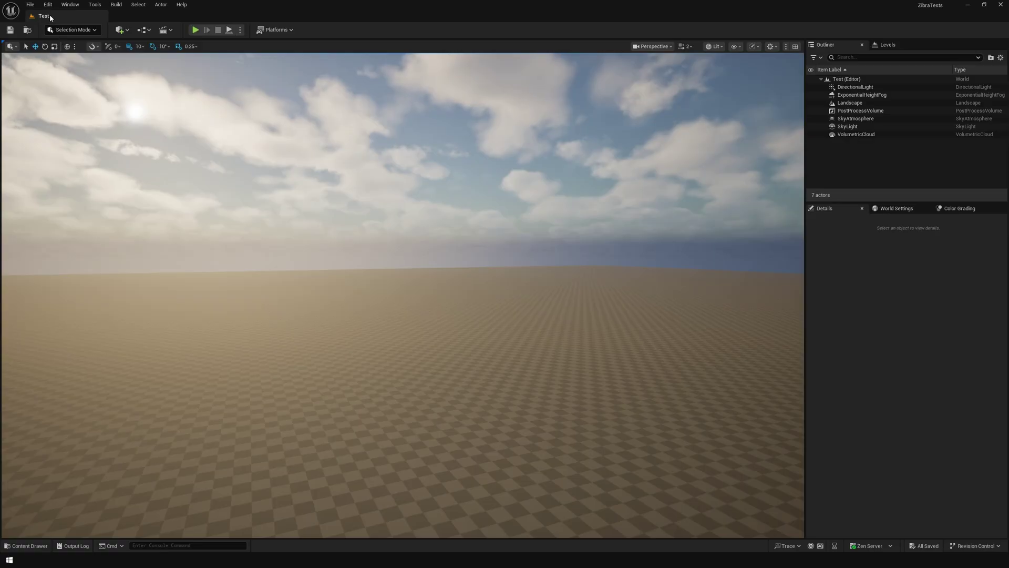
- Switch to the ZibraTests project in Unreal Editor and search its plugins for "zibra"
left_click(48, 4)
left_click(69, 137)
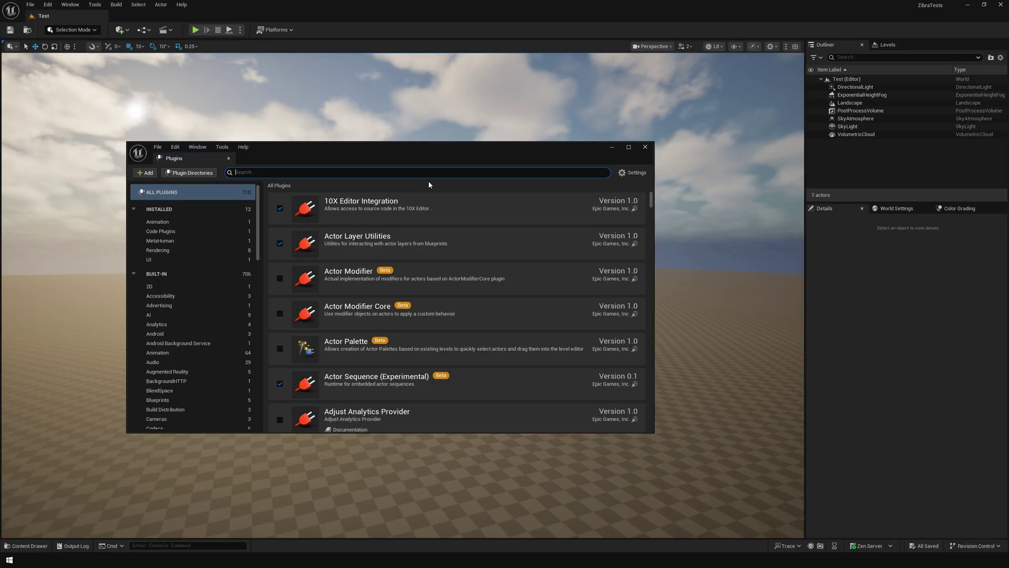
type("zibra")
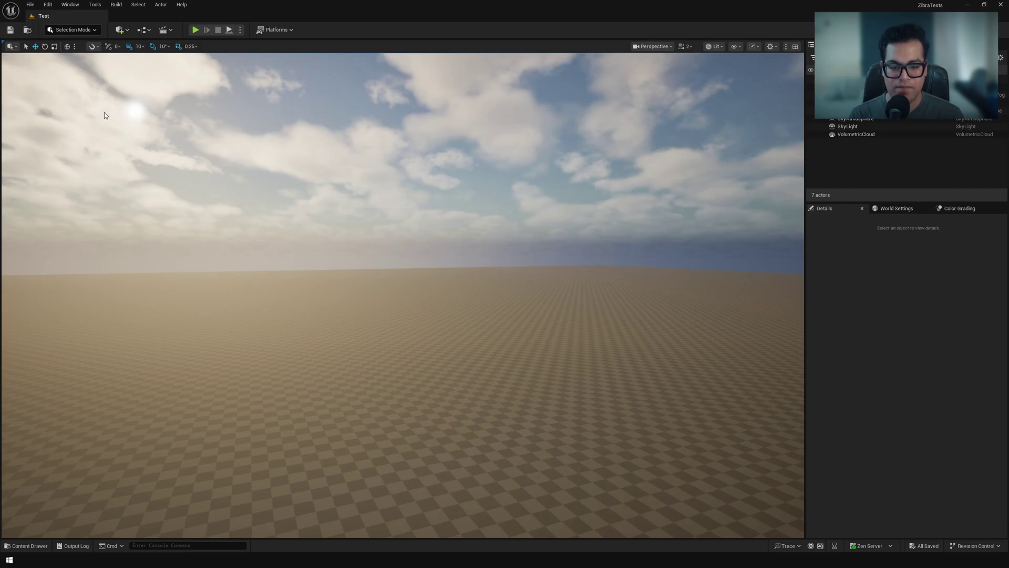
- Open the project settings and view the ZibraVDB Editor page and the ZibraVDB License page
left_click(48, 4)
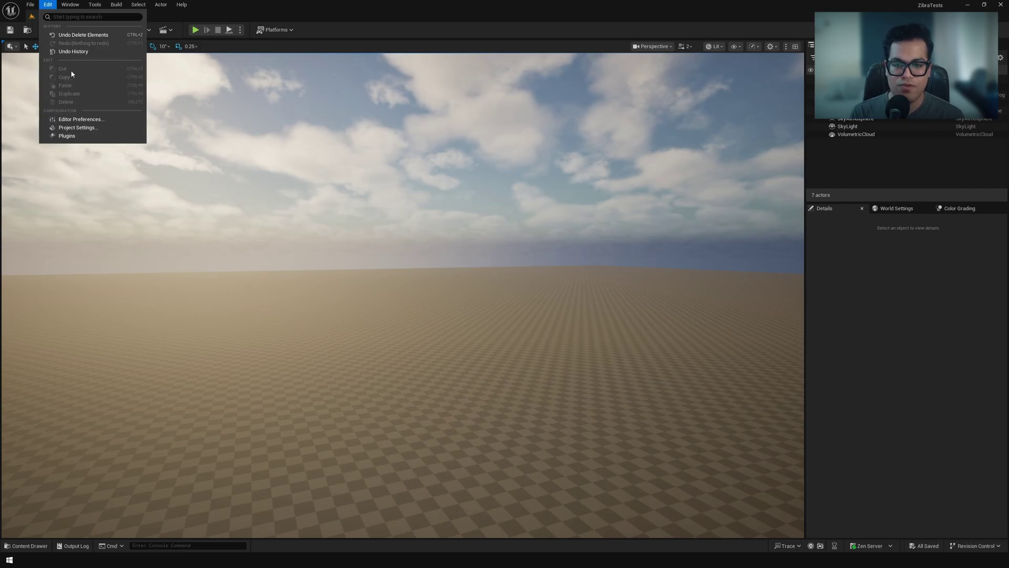
left_click(77, 130)
scroll(110, 373, "down", 15)
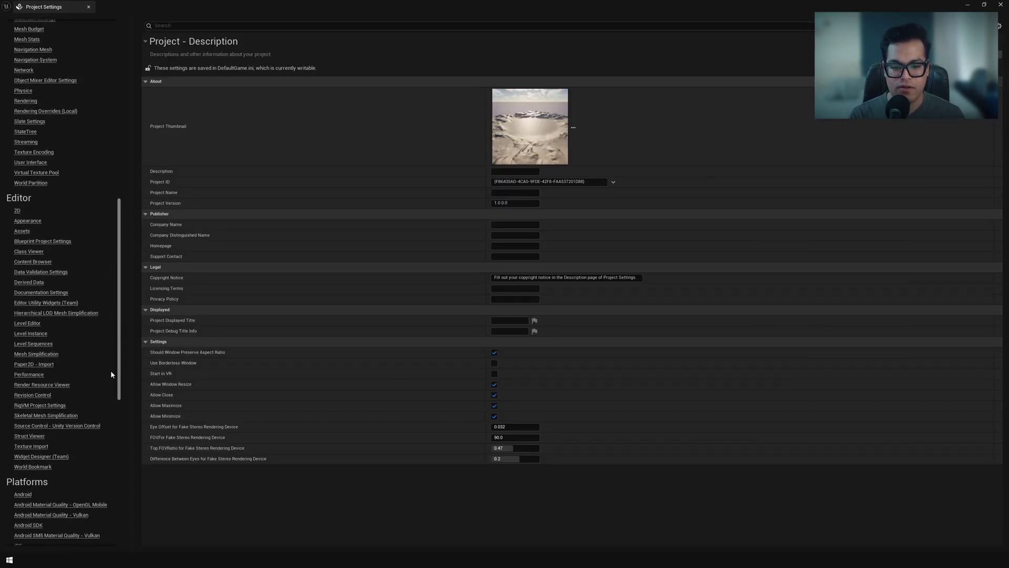
scroll(114, 463, "down", 10)
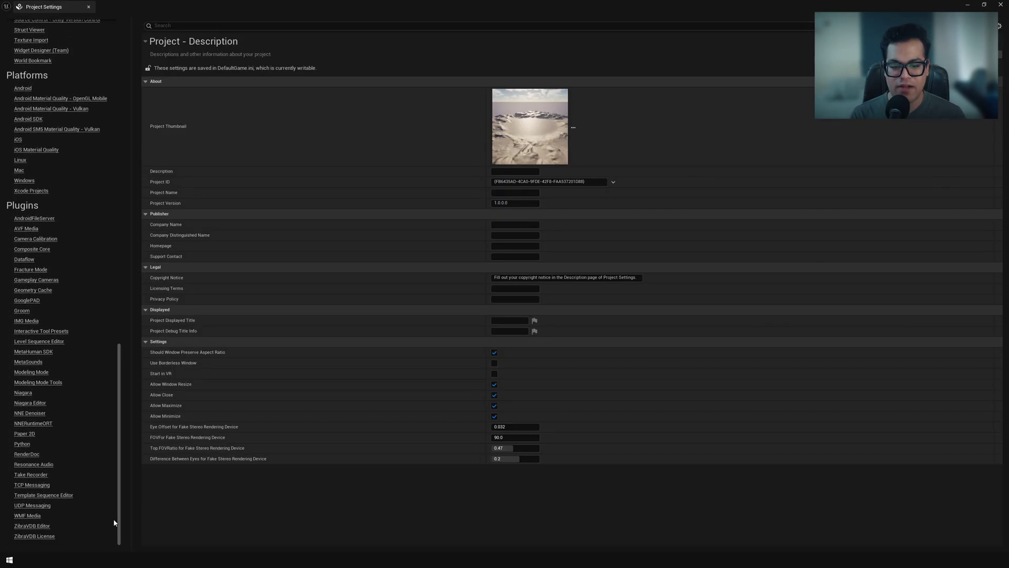
left_click(45, 527)
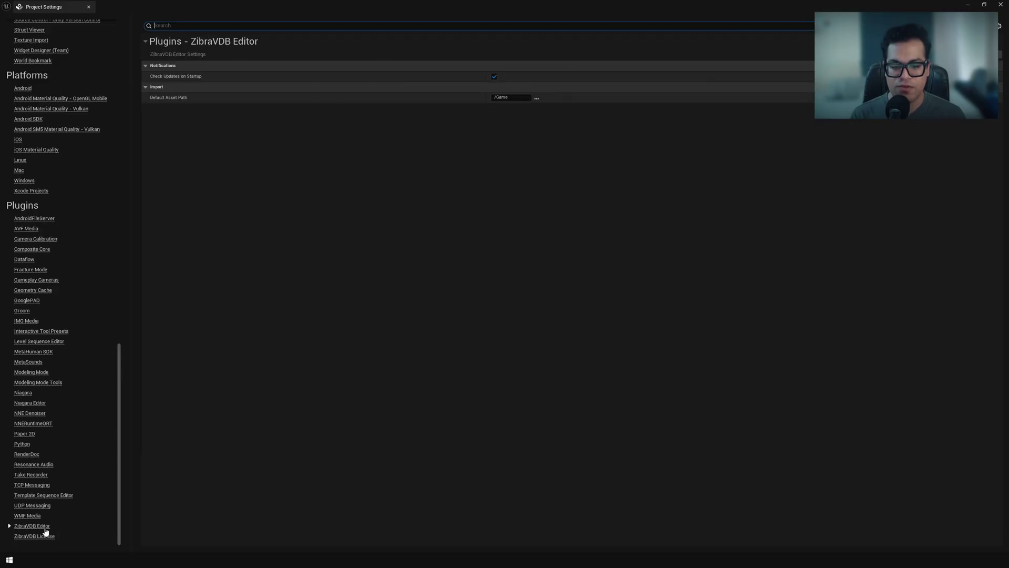
left_click(45, 536)
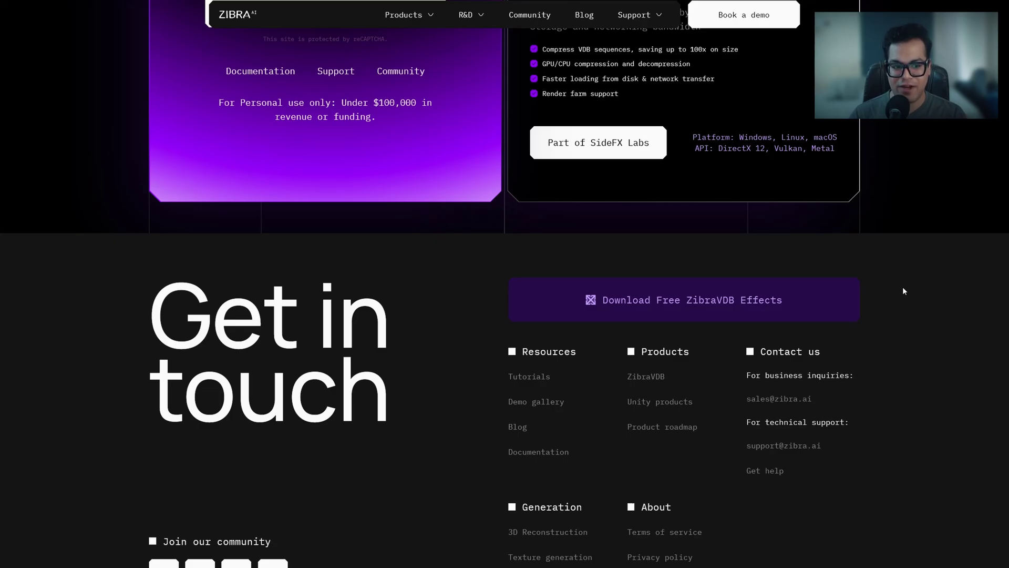
- Follow the free ZibraVDB effects download on the Zibra website and open the shared Sample Effects Drive folder's options
scroll(904, 289, "down", 1)
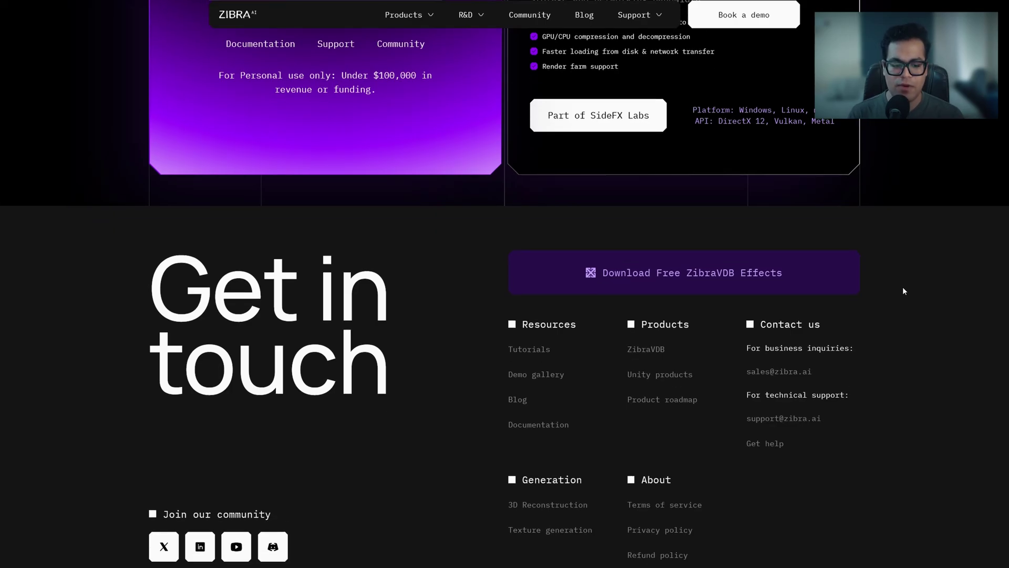
left_click(702, 292)
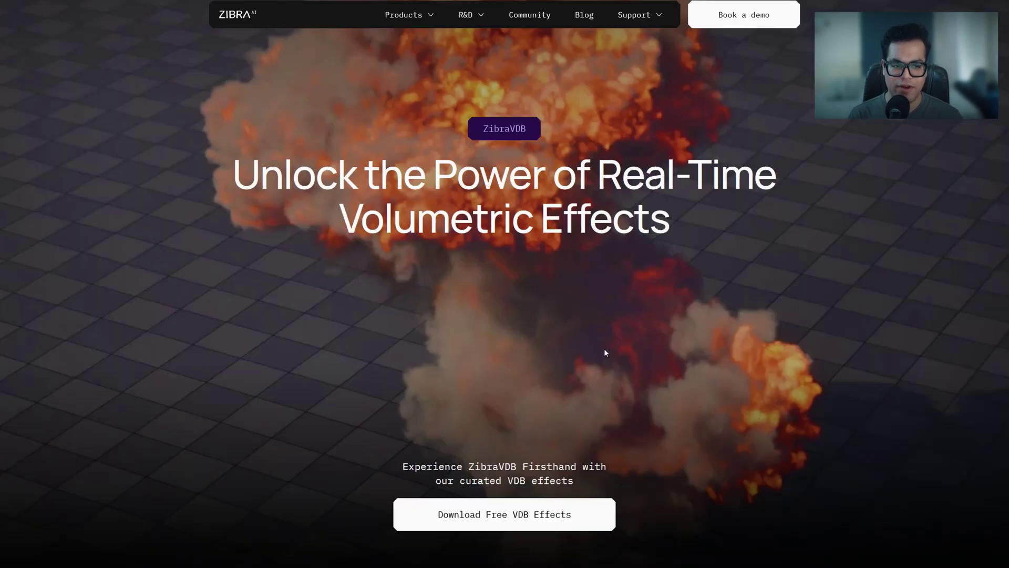
left_click(597, 518)
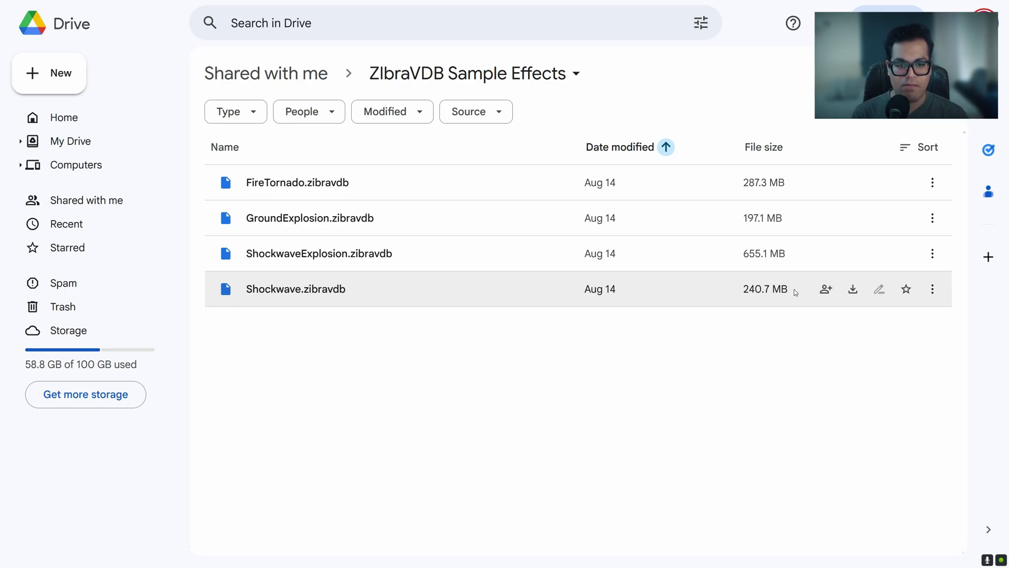
left_click(575, 75)
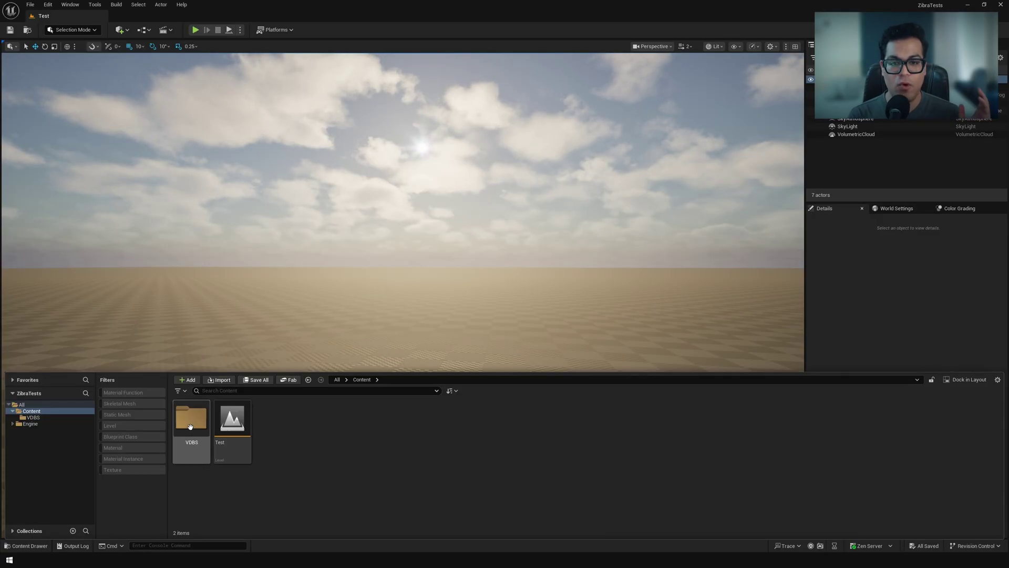
- Import the FireTornado, GroundExplosion, Shockwave and ShockwaveExplosion .zibravdb files into the VDBS content folder and save all assets
double_click(192, 427)
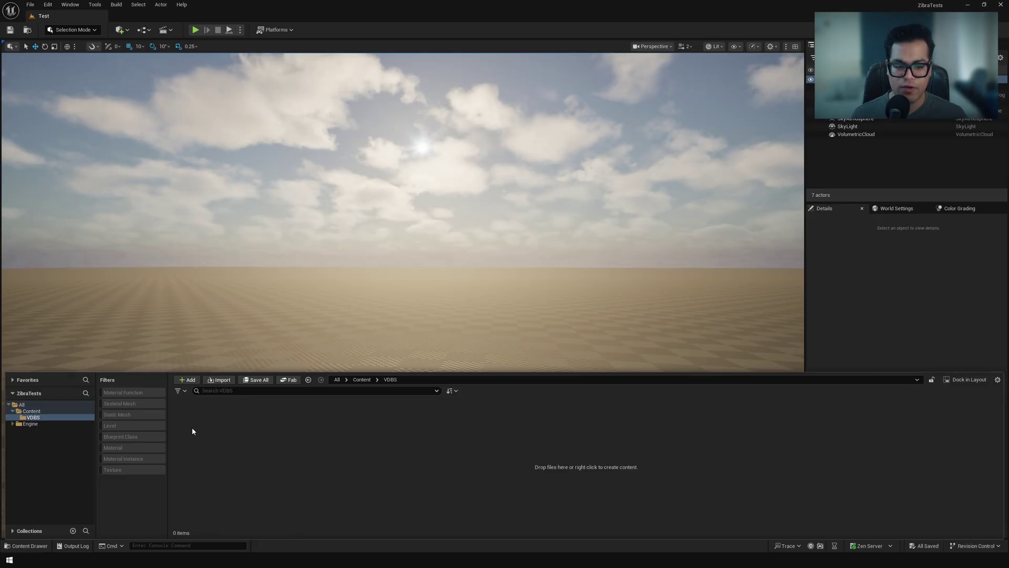
right_click(343, 462)
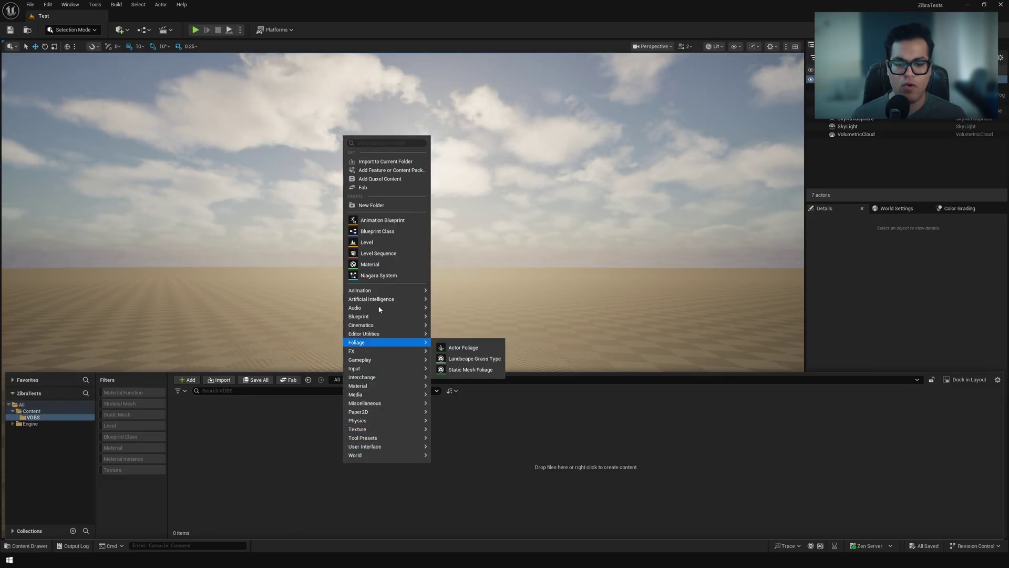
left_click(379, 170)
left_click(336, 173)
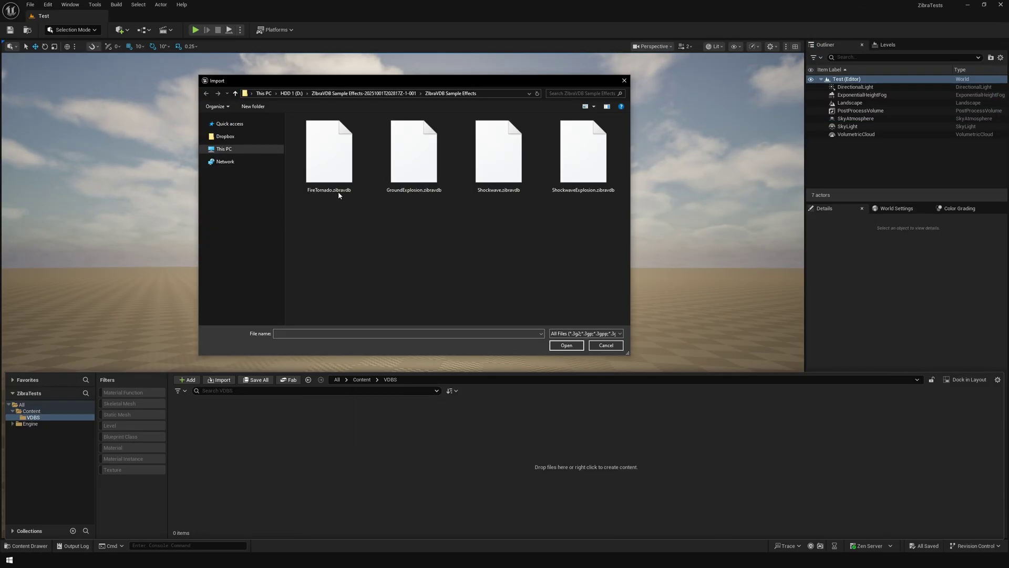
left_click(583, 169, "shift")
key("Return")
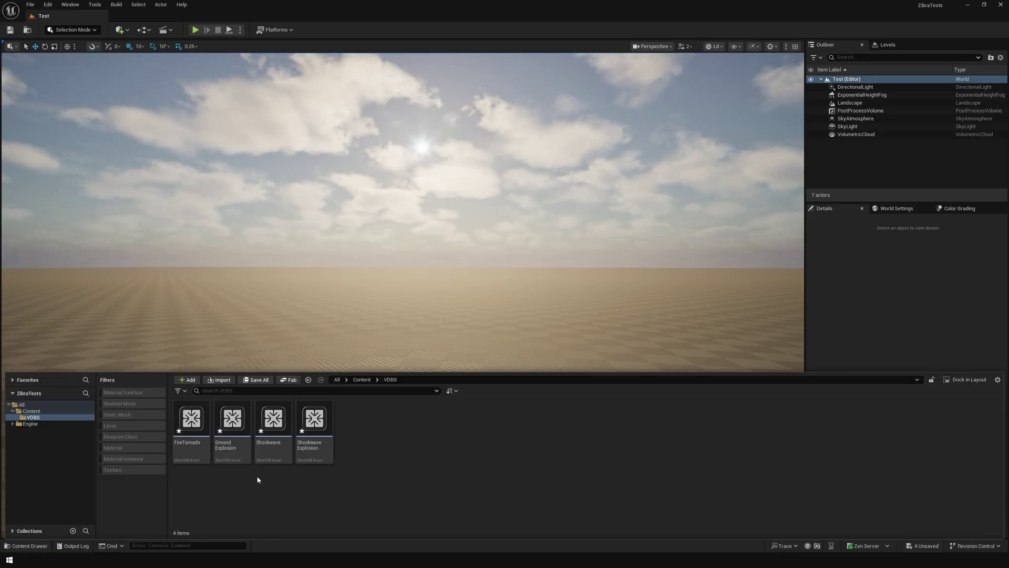
left_click(258, 380)
left_click(565, 366)
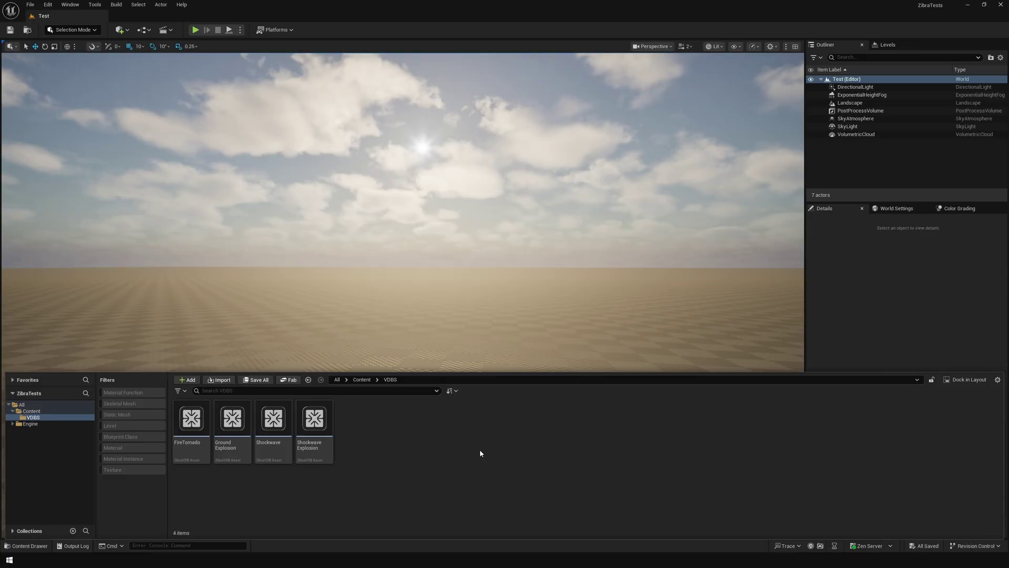
- Place the FireTornado asset in the Test level and frame it in the view
left_click(194, 419)
left_click_drag(193, 419, 387, 360)
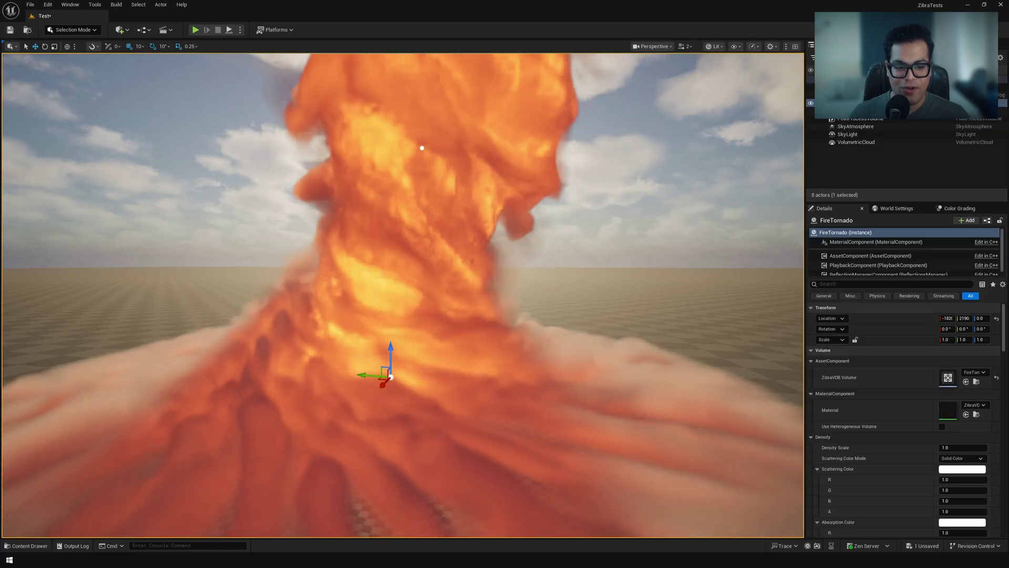
key("f")
right_click_drag(388, 360, 326, 389)
- Rotate the sun around the fire tornado, from a low sunset angle back to daylight, to test its lighting
left_click(483, 329)
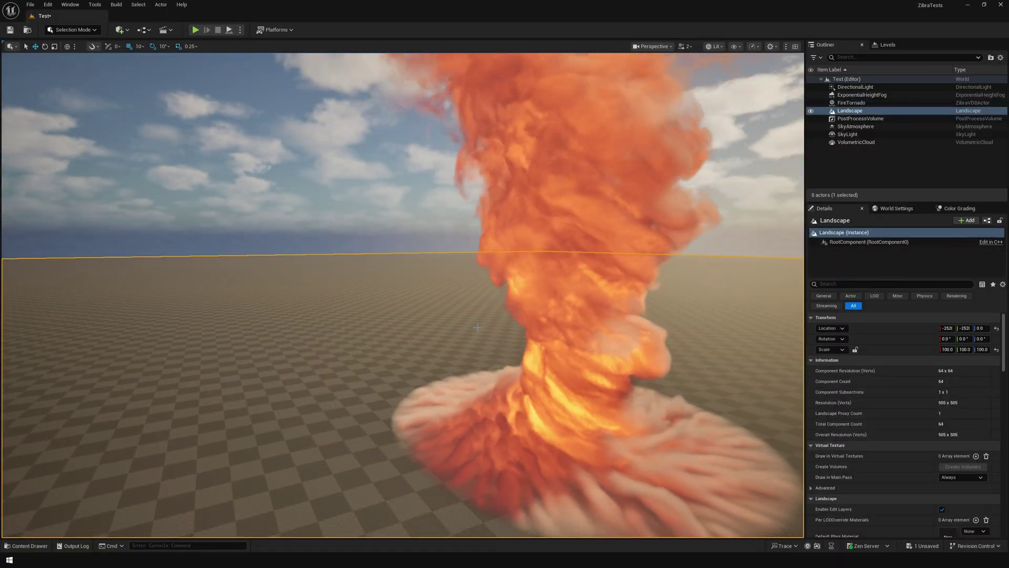
right_click_drag(483, 330, 481, 357)
right_click_drag(526, 272, 525, 272)
key("ctrl+l")
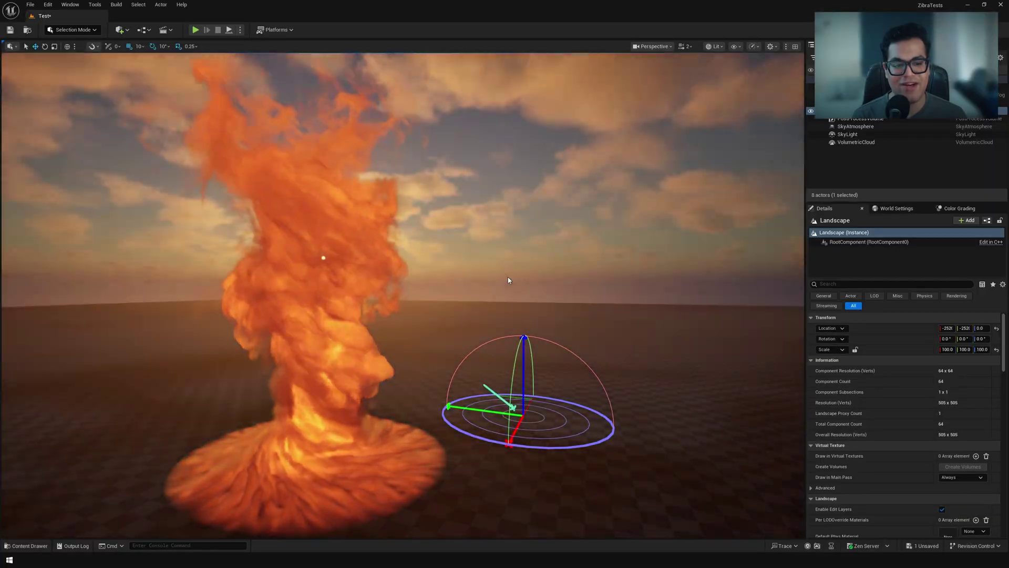
key("ctrl+l")
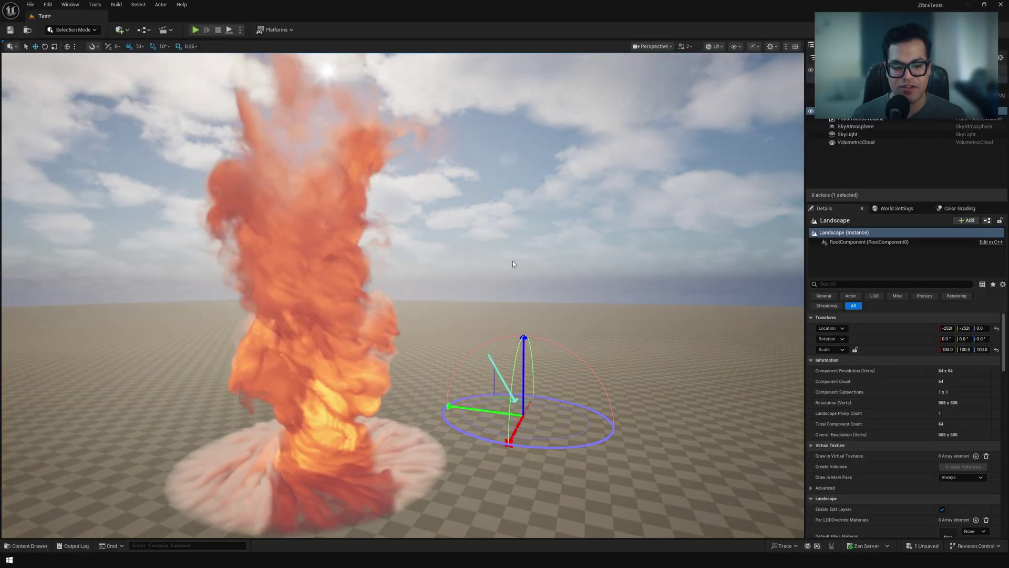
key("ctrl+l")
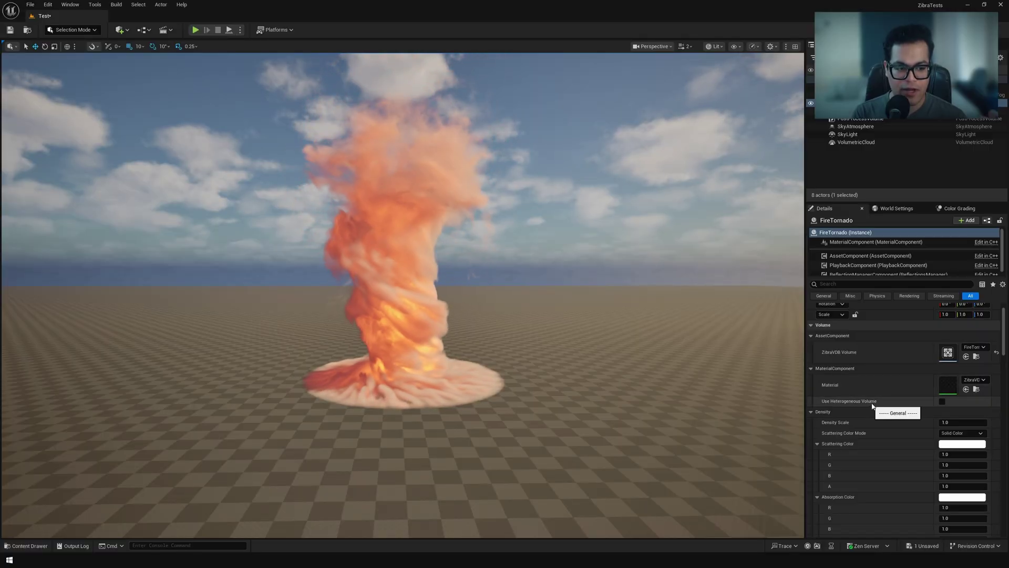
- Enable Use Heterogeneous Volume on the FireTornado actor, toggling it off and on again to compare the renderers
left_click(941, 402)
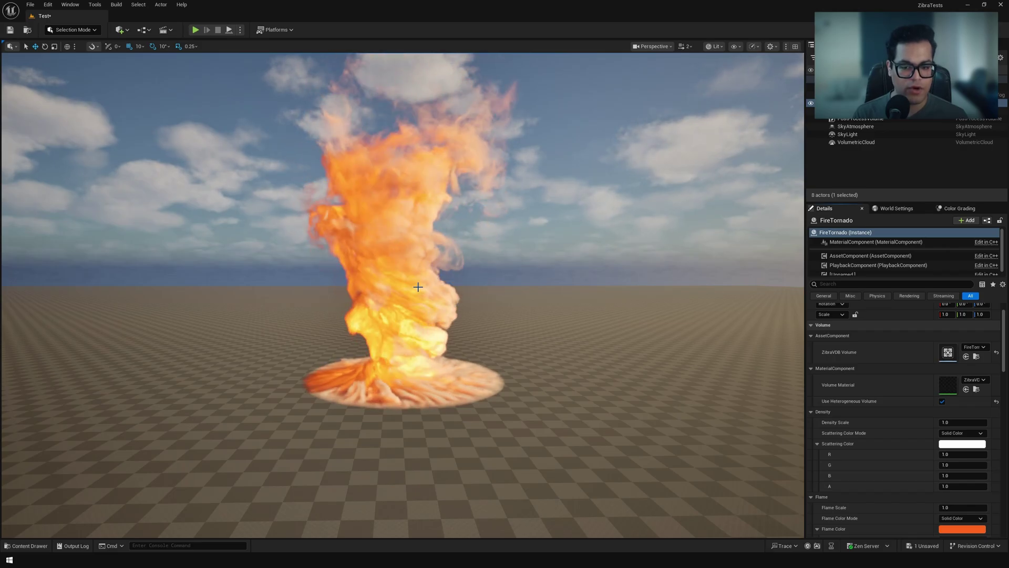
left_click(942, 401)
left_click(941, 401)
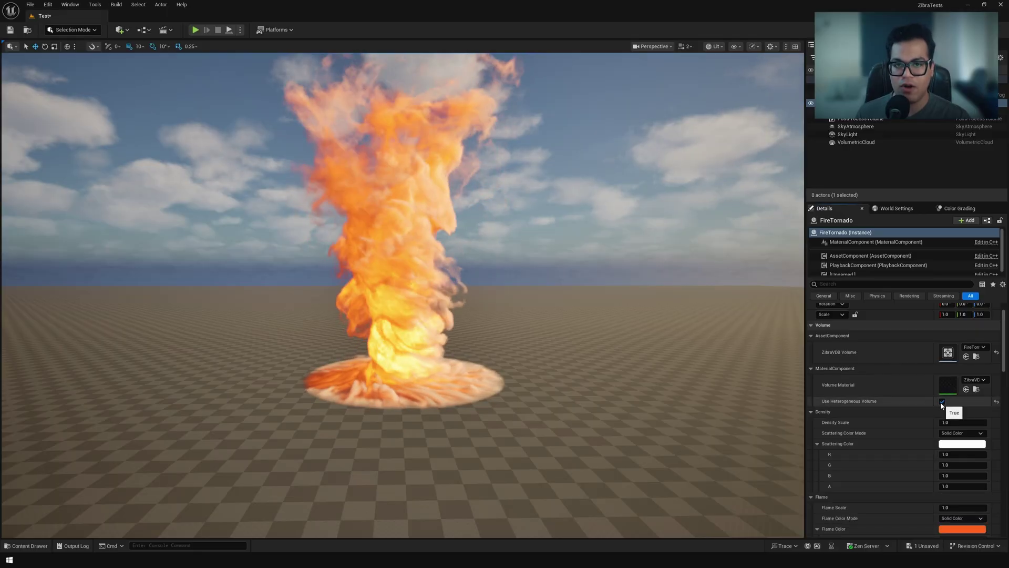
- Toggle Use Heterogeneous Volume off and on, from afar and close up, to compare the renderers, and leave it disabled
left_click(942, 401)
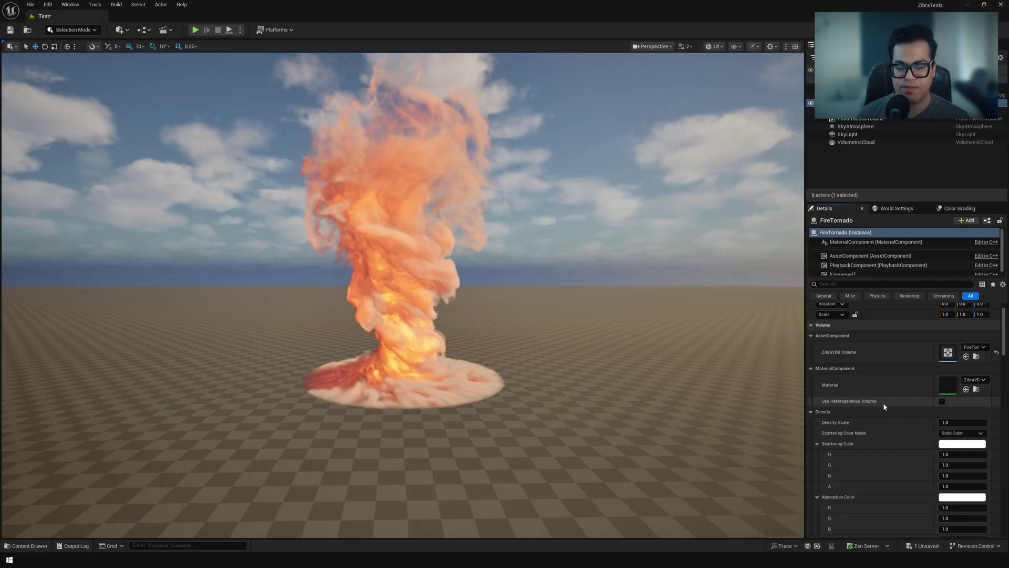
left_click(943, 401)
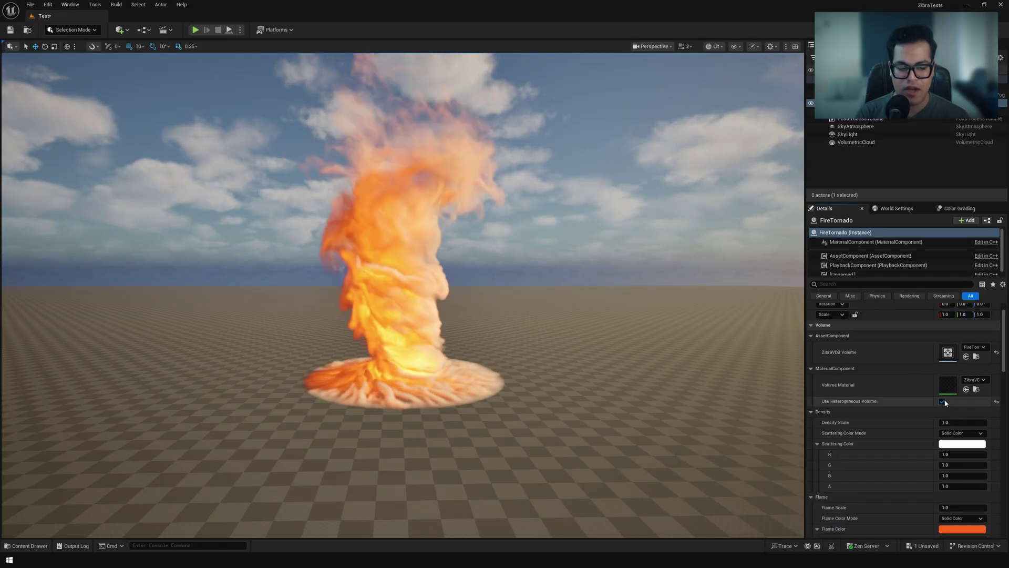
right_click_drag(552, 353, 552, 353)
key("w")
scroll(402, 350, "up", 4)
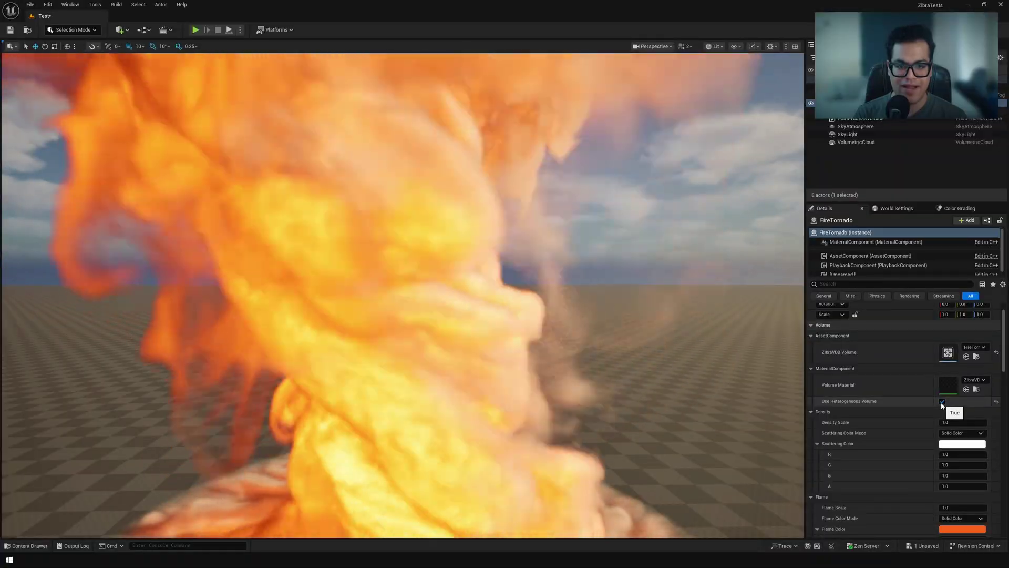
left_click(942, 402)
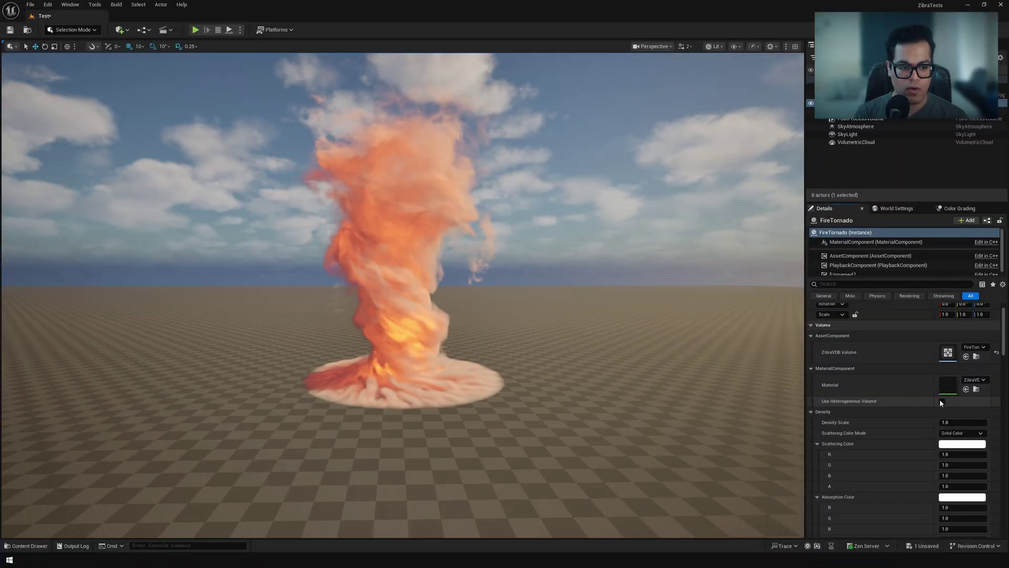
left_click(942, 402)
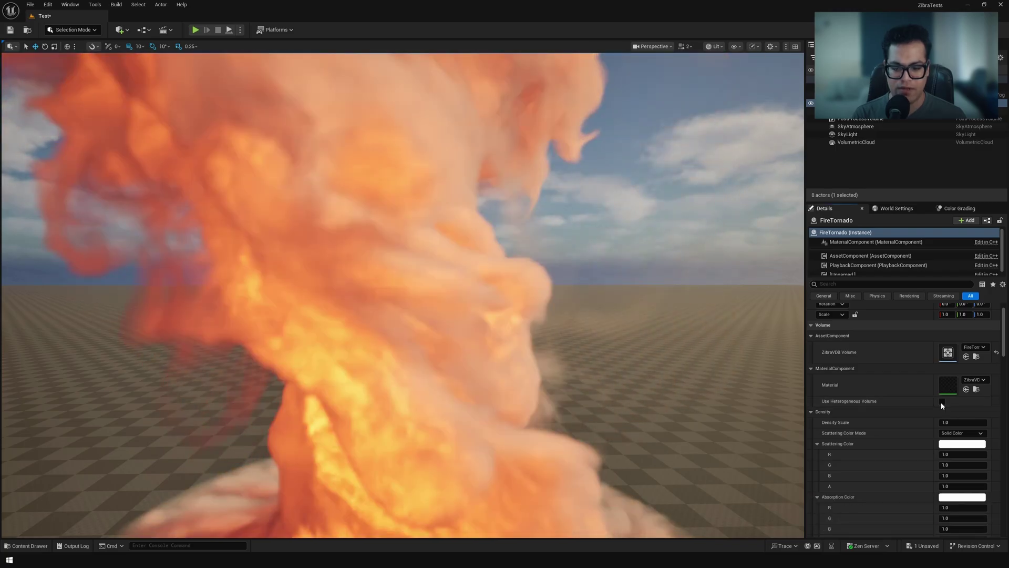
left_click(941, 402)
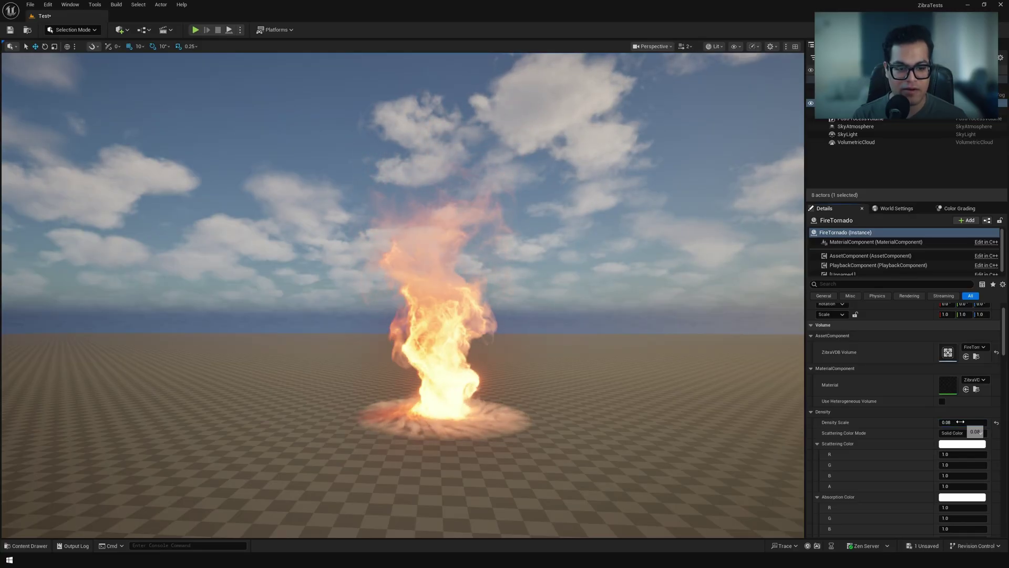
- Test a Density Scale as low as 0.08, restore it to 1.0, and try a light blue Scattering Color
left_click_drag(963, 422, 975, 422)
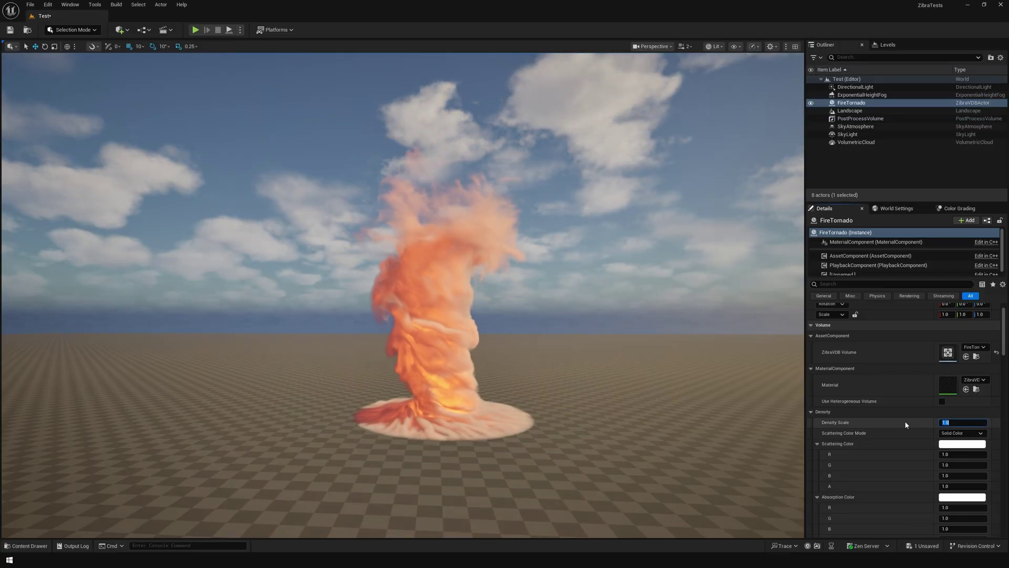
left_click(939, 444)
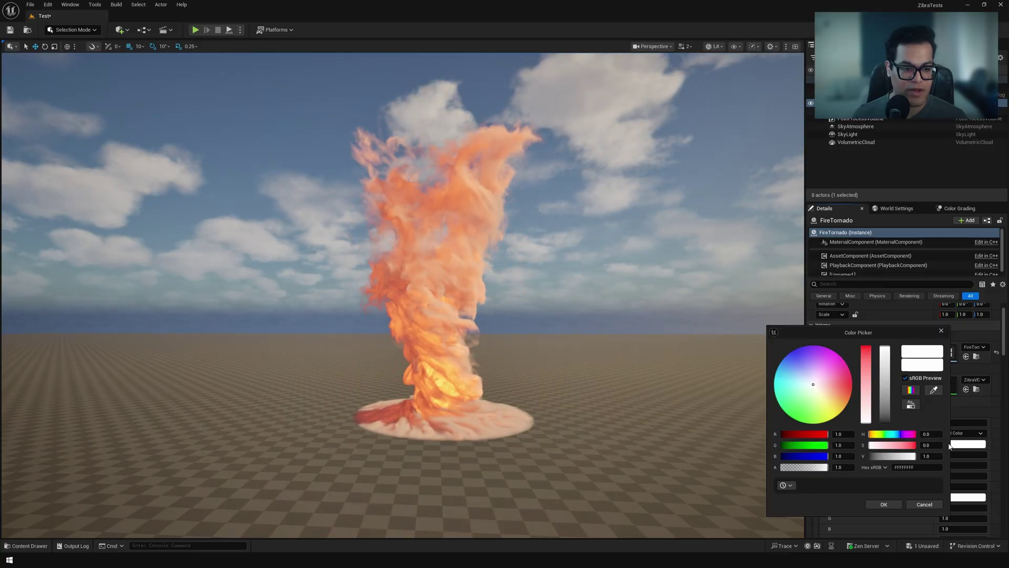
left_click(784, 382)
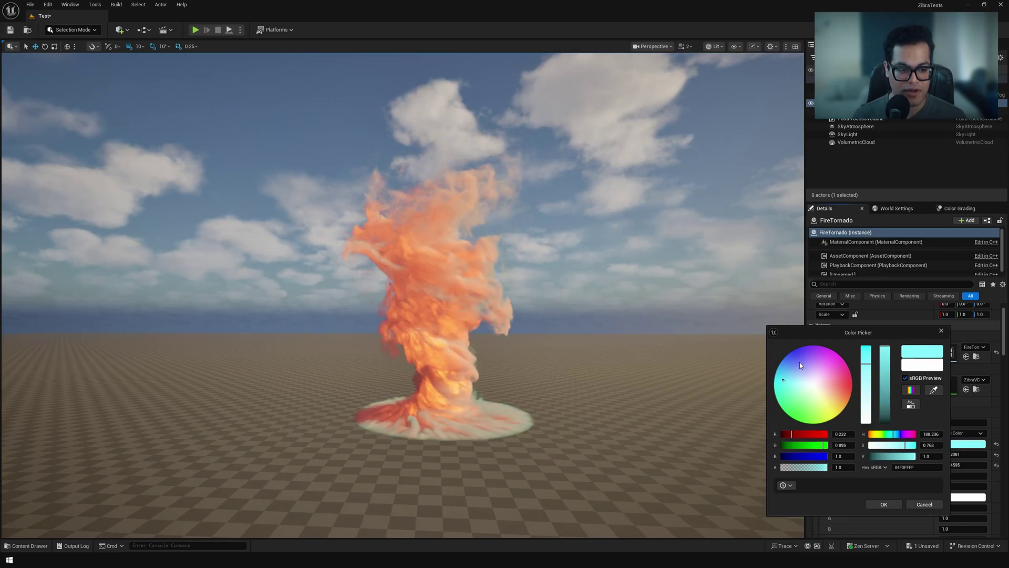
left_click(784, 370)
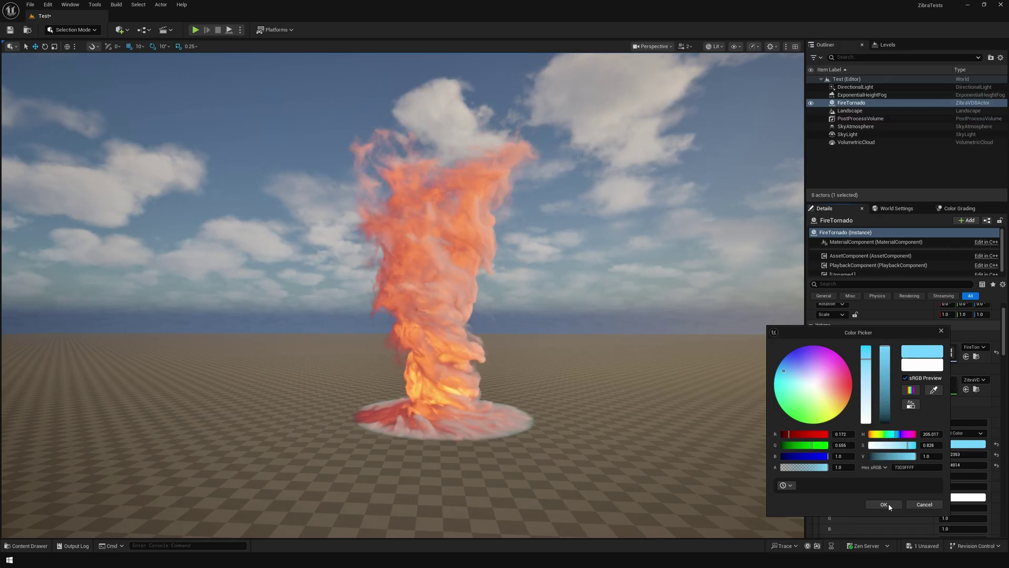
left_click(884, 504)
- Try light blue, pink and yellow tones as the fire tornado's Absorption Color
left_click(962, 497)
left_click(787, 376)
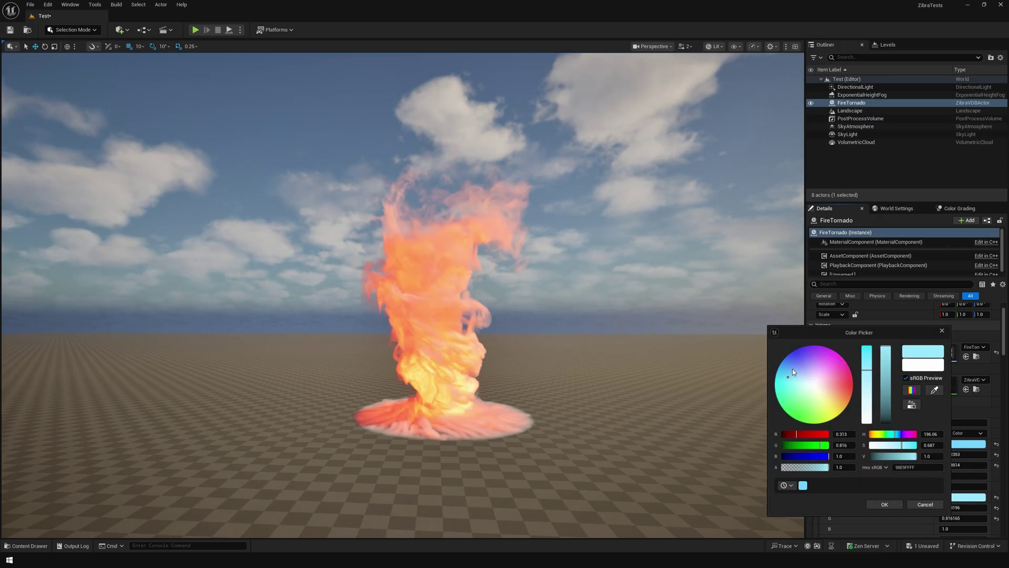
left_click(790, 387)
left_click(835, 383)
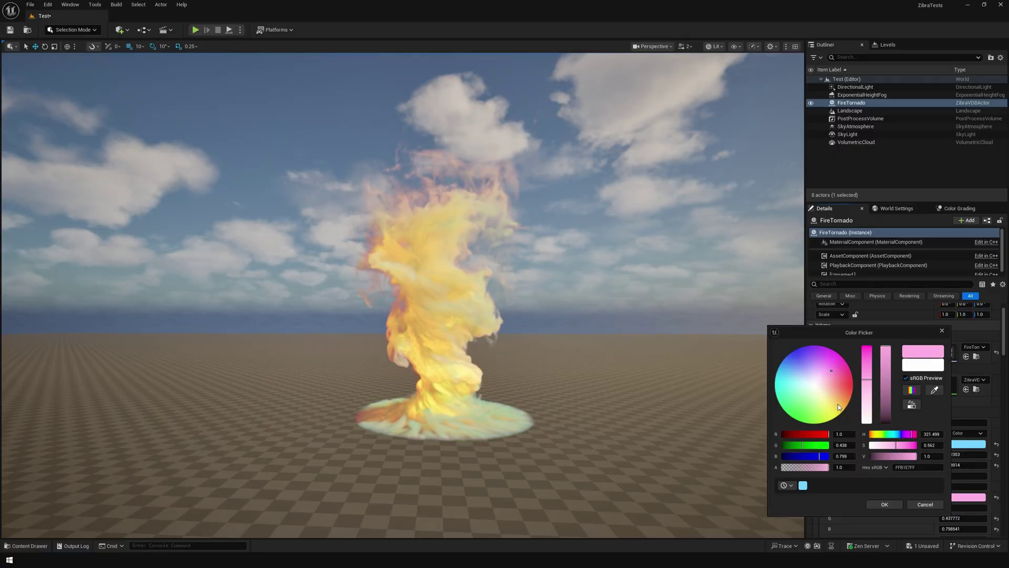
mouse_move(836, 406)
left_mouse_down()
mouse_move(834, 394)
mouse_move(826, 410)
mouse_move(795, 409)
mouse_move(779, 385)
mouse_move(843, 402)
mouse_move(829, 416)
mouse_move(840, 405)
left_mouse_up()
left_click(793, 390)
left_click(914, 504)
- Change the fire tornado's Flame Color to a light cyan of about R 0.179, G 0.894, B 0.99
scroll(897, 464, "down", 6)
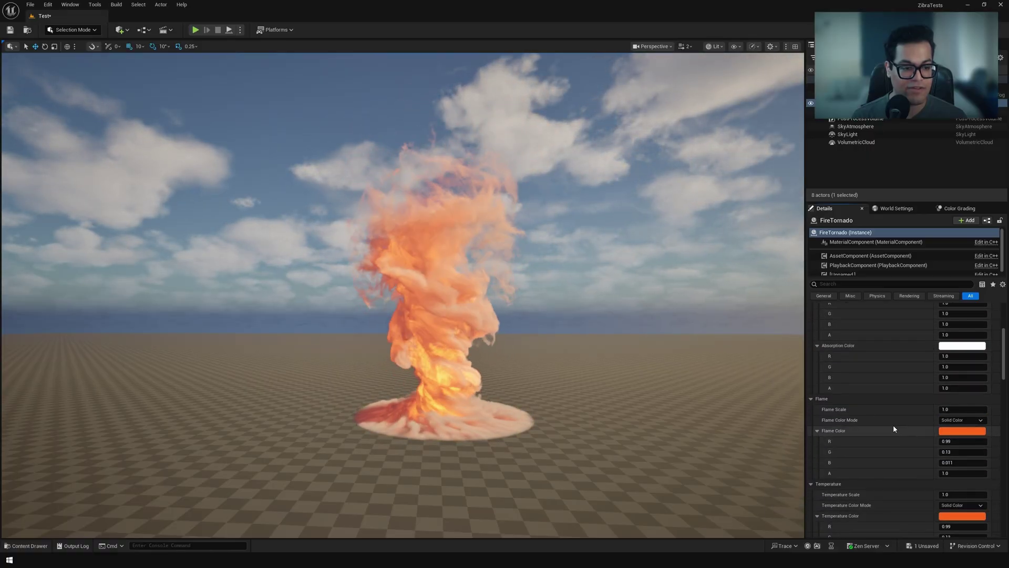
left_click(954, 431)
left_click(789, 383)
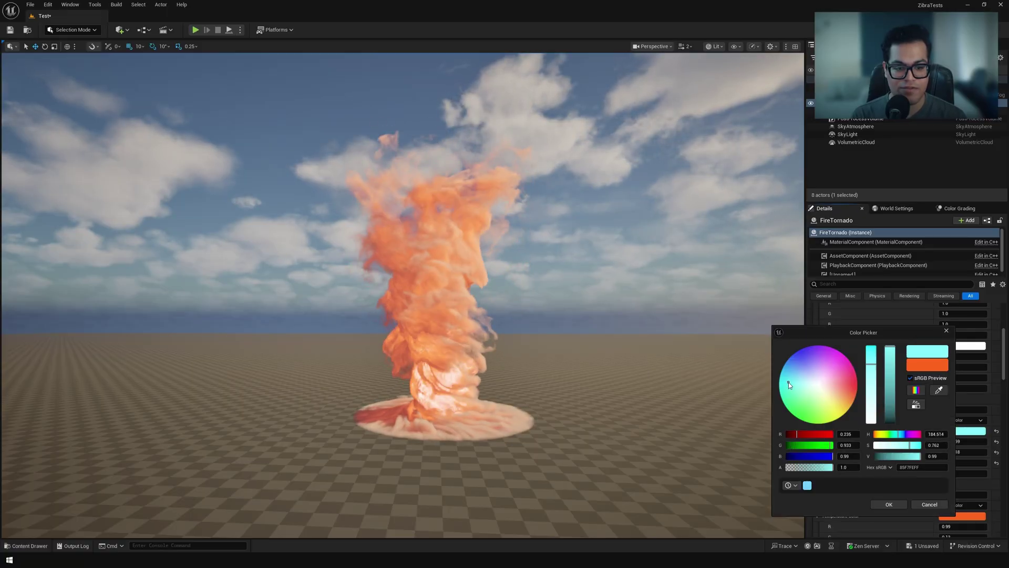
left_click_drag(787, 368, 788, 377)
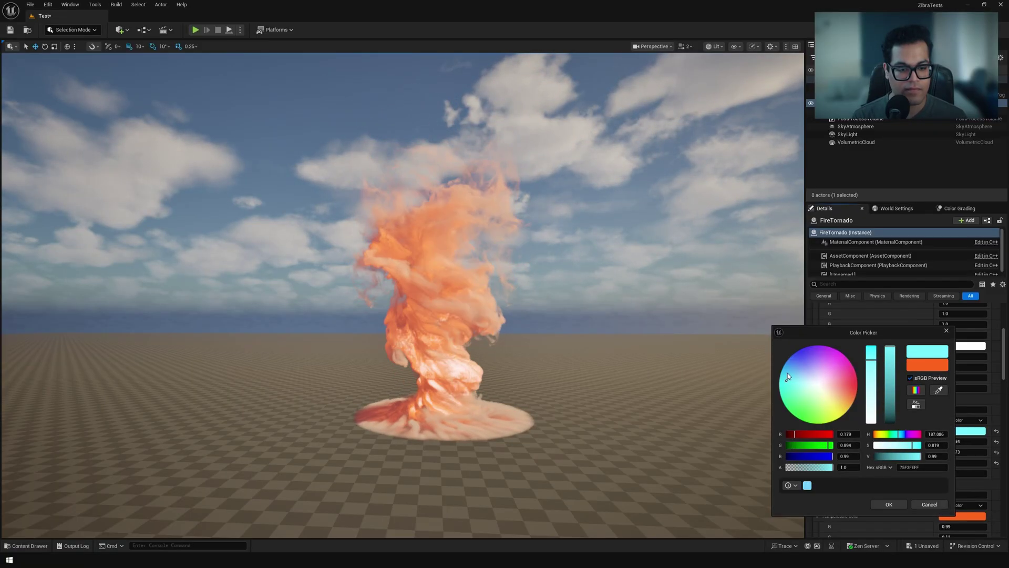
left_click(893, 503)
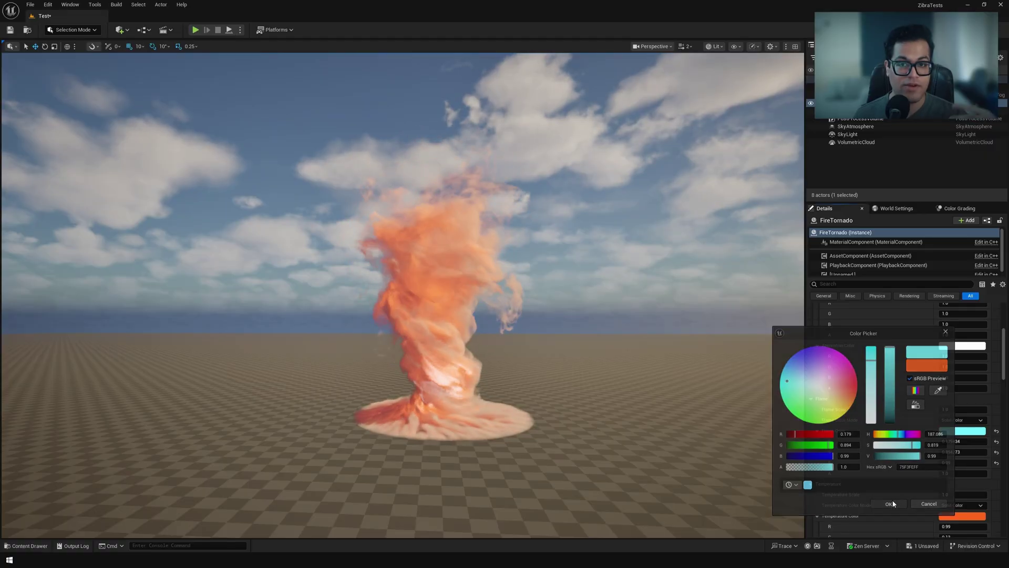
- Change the fire tornado's Temperature Color to a blue of about R 0.107, G 0.368, B 0.99
left_click(940, 513)
left_click(784, 371)
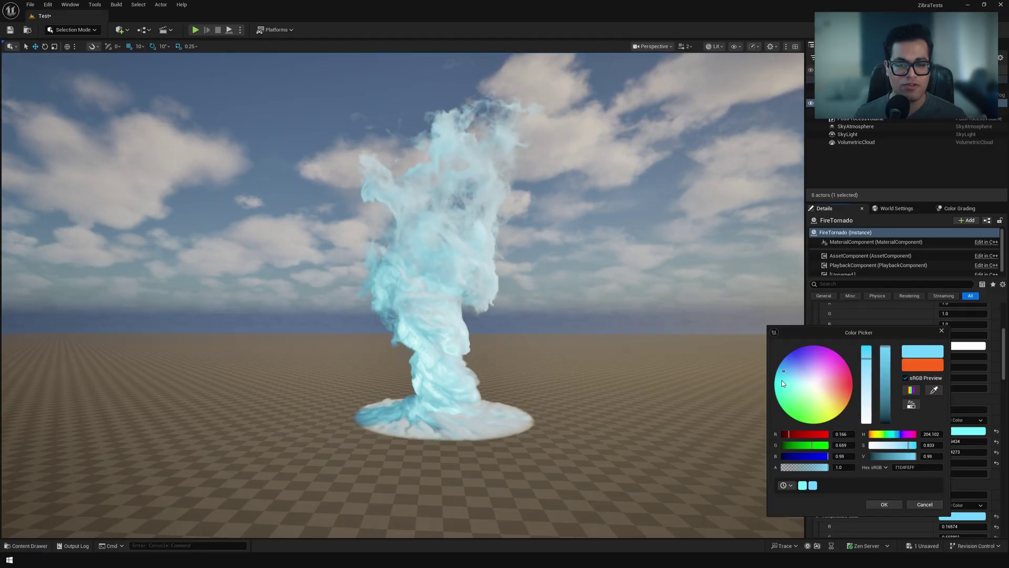
left_click_drag(782, 383, 787, 362)
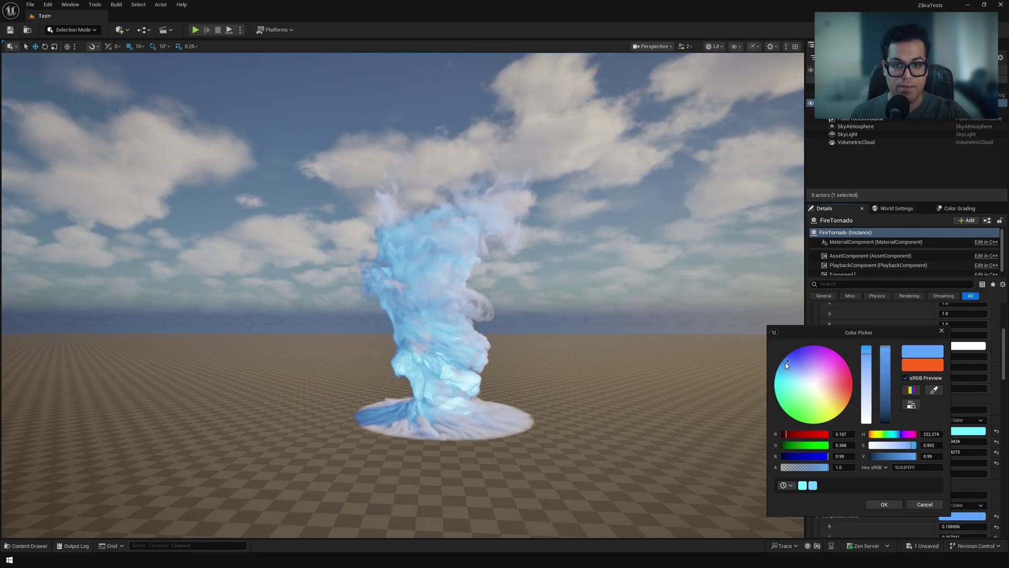
left_click(884, 504)
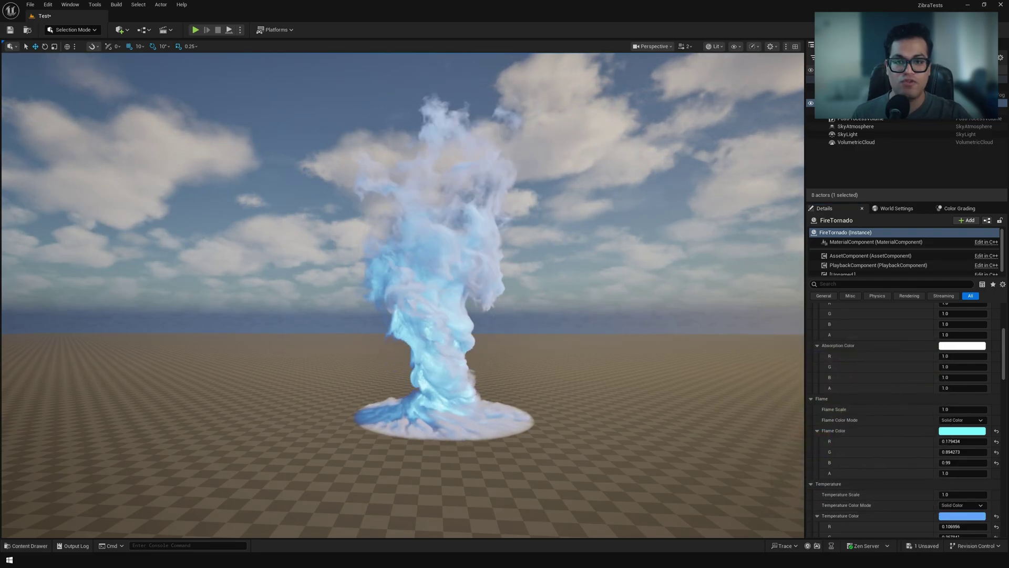
- Review the FireTornado's illumination and shadow settings from a closer view and adjust its Shadow Intensity
right_click_drag(402, 294, 347, 315)
scroll(867, 431, "down", 3)
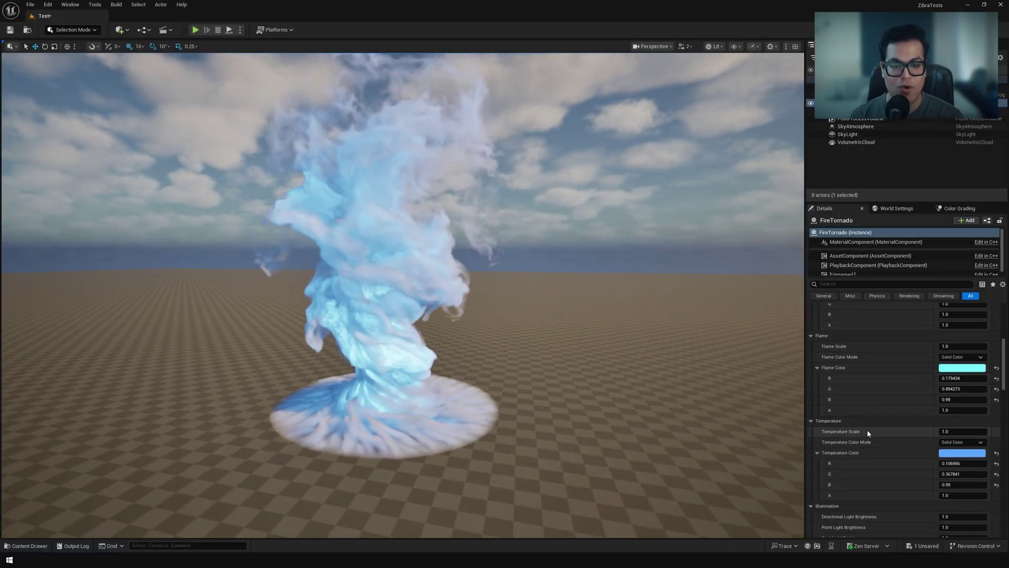
scroll(868, 432, "down", 10)
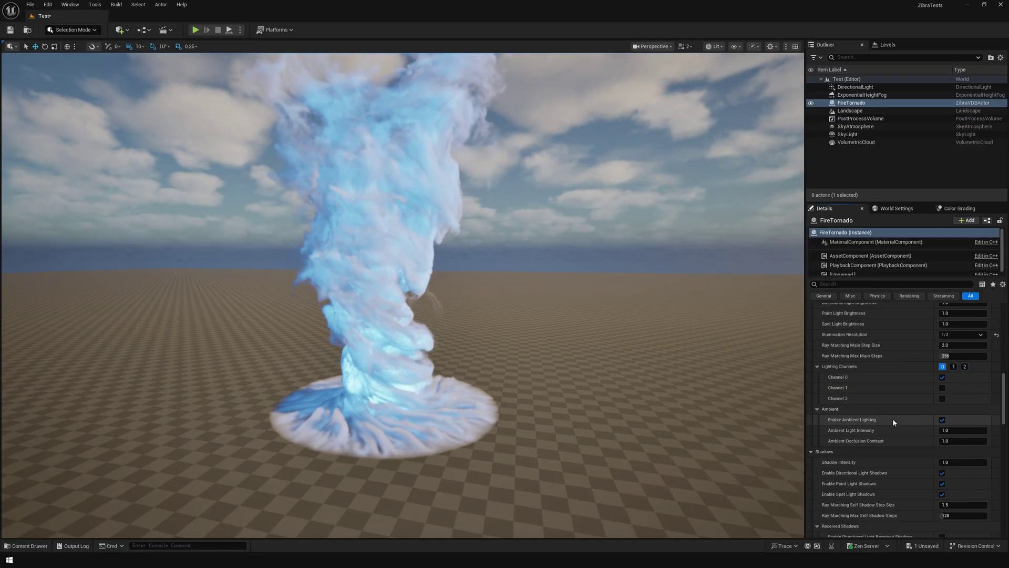
scroll(902, 447, "down", 3)
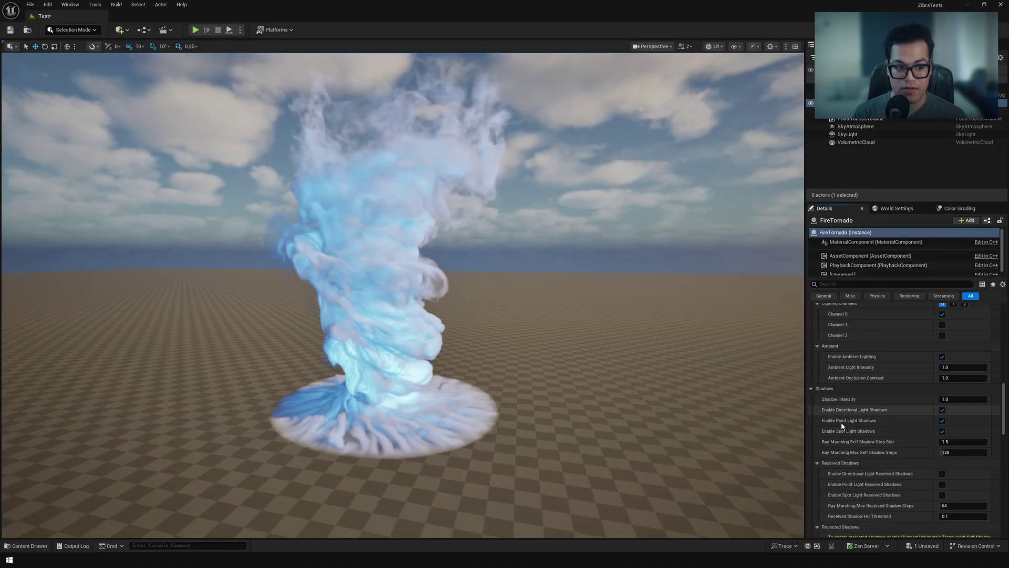
left_click(951, 400)
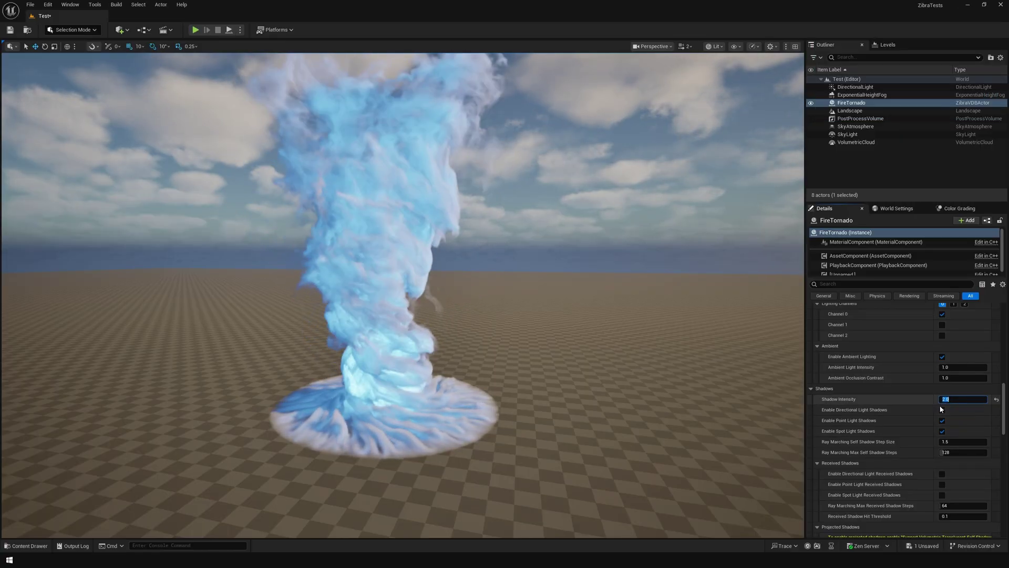
- Check the Ray Marching Filtering options, keep Trilinear, and compare Volume Resolution at 1/8, 1/4 and 1/2 before restoring 1
scroll(916, 403, "down", 8)
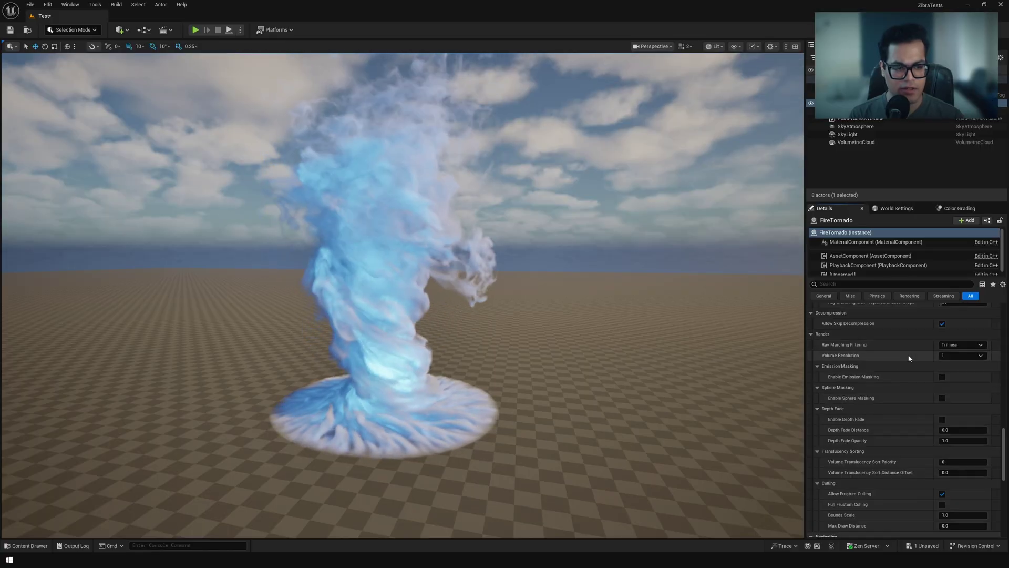
left_click(963, 345)
left_click(963, 353)
left_click(964, 334)
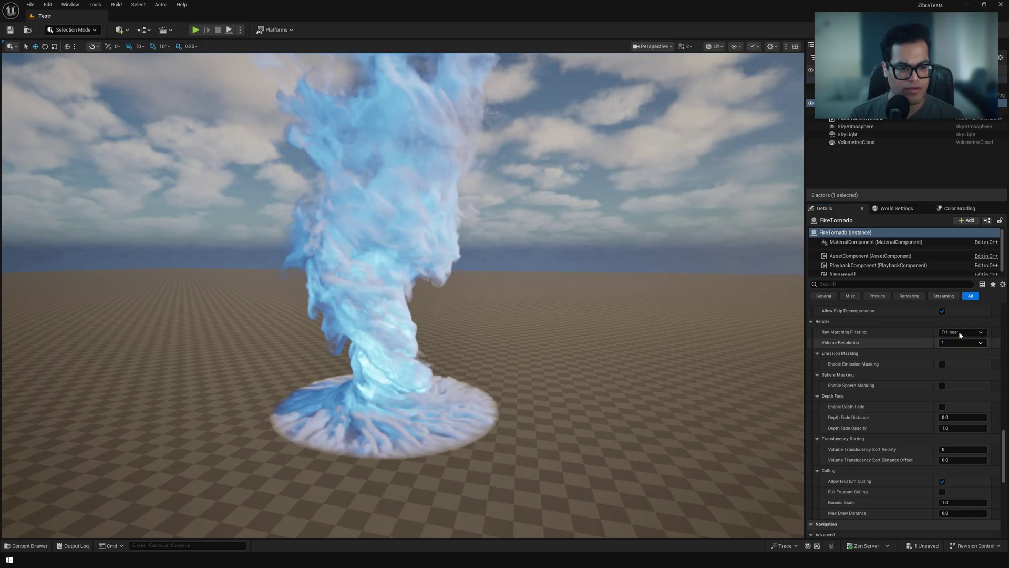
left_click(961, 343)
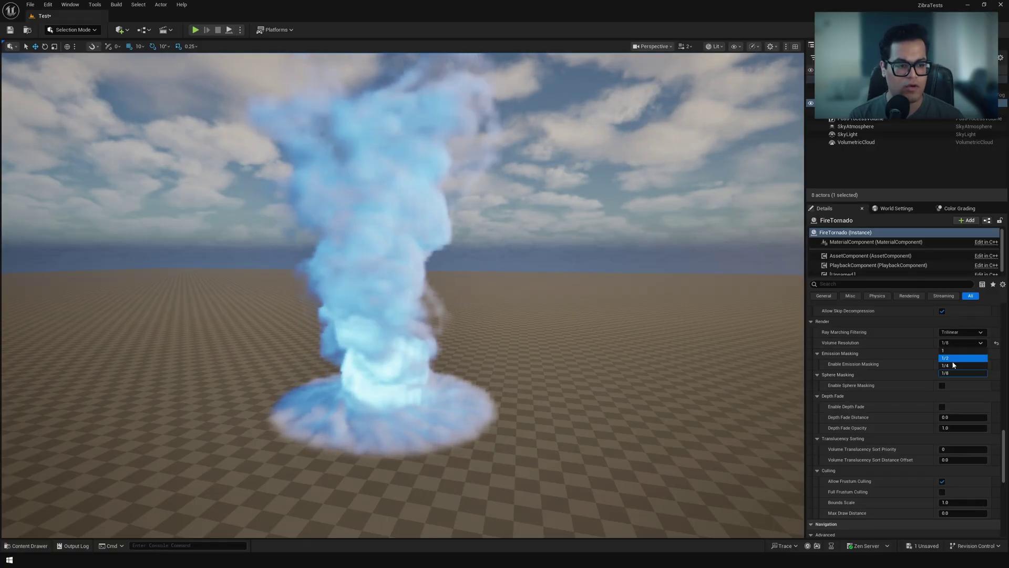
left_click(954, 365)
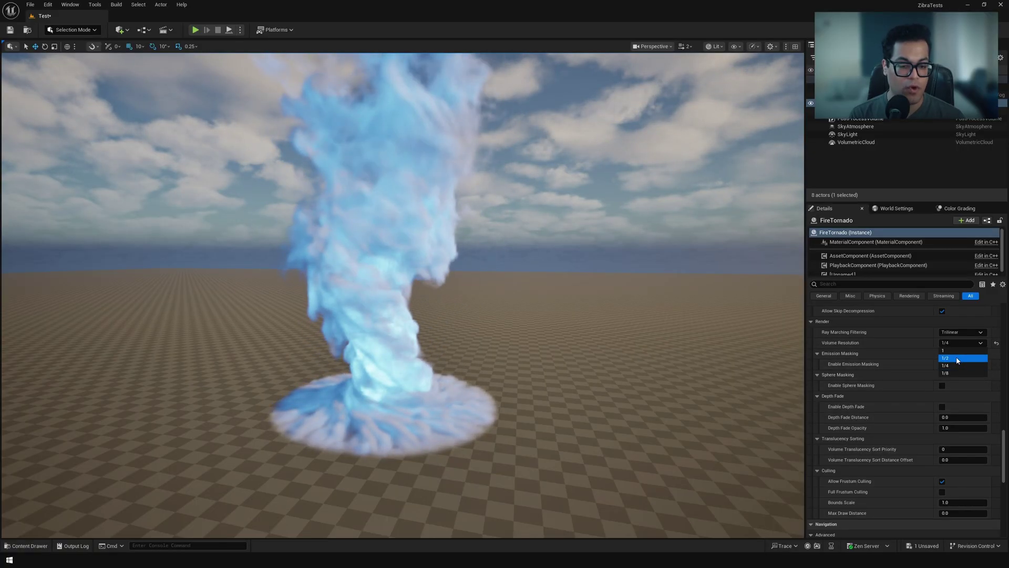
left_click(956, 357)
right_click_drag(502, 336, 473, 310)
key("s")
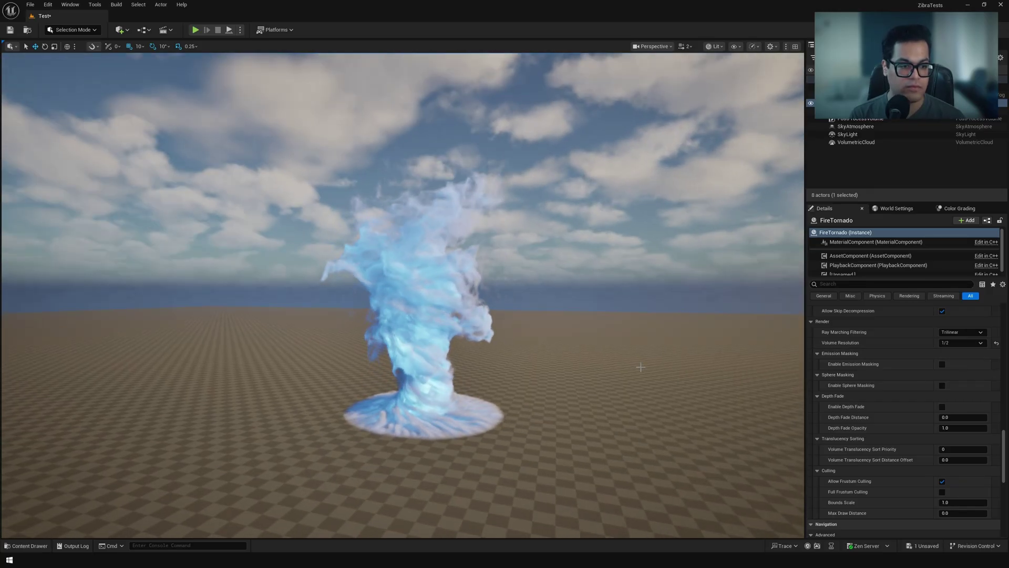
left_click(957, 344)
left_click(954, 352)
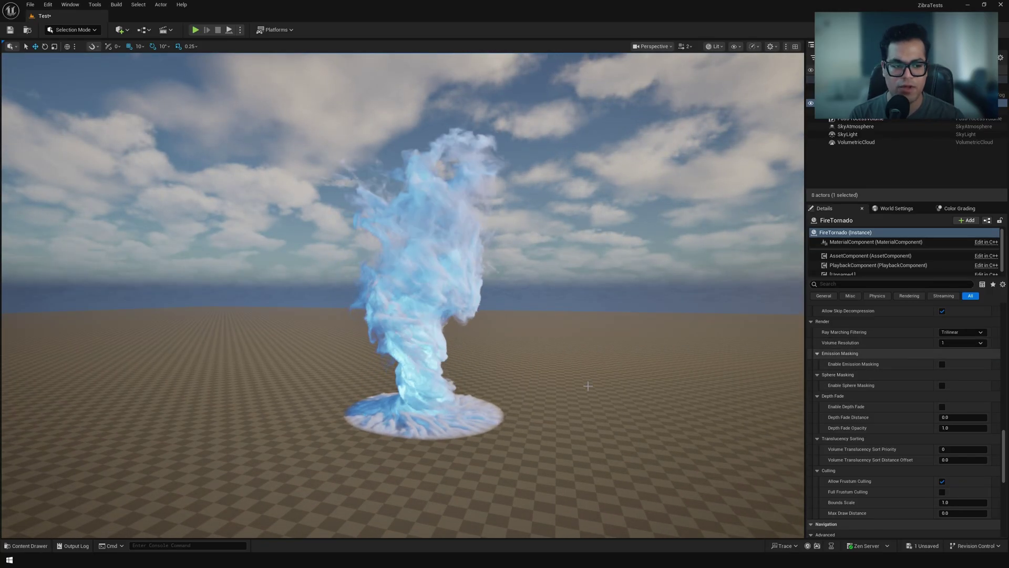
- Compare Volume Resolution 1/2, 1/4 and 1/8 in a close-up of the tornado and return it to 1
scroll(584, 386, "up", 6)
left_click(947, 345)
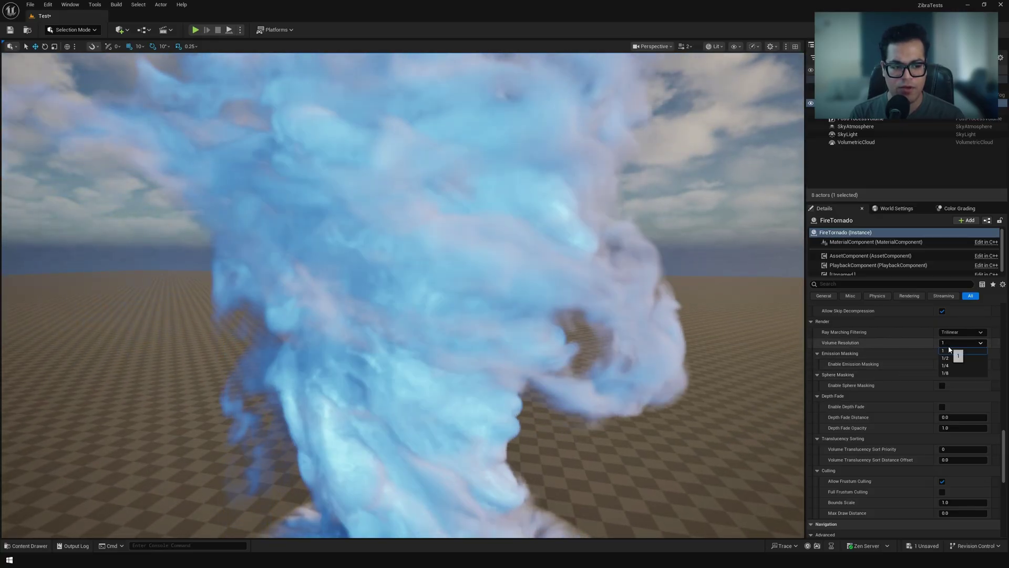
left_click(951, 358)
left_click(965, 342)
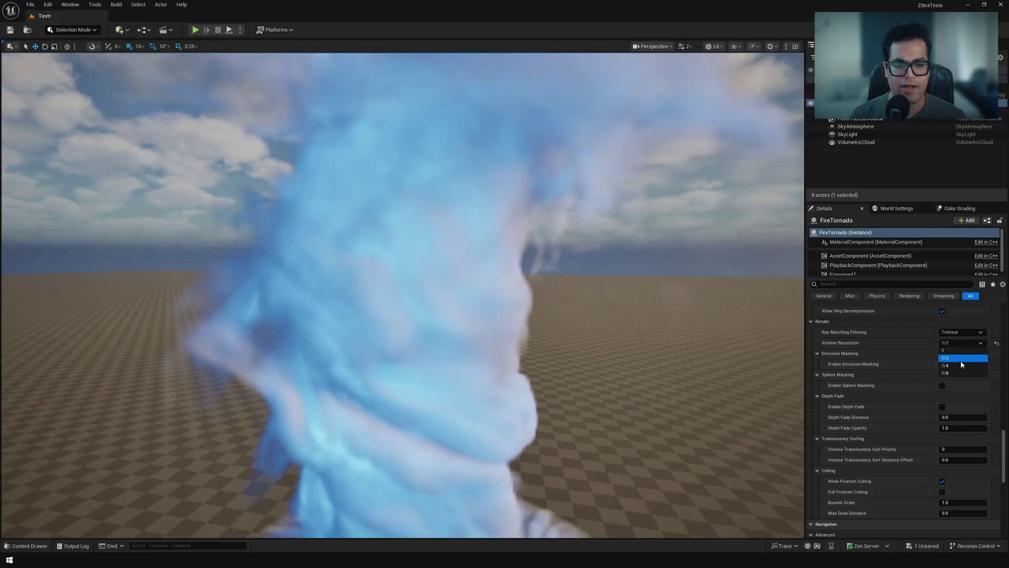
left_click(963, 363)
left_click(962, 343)
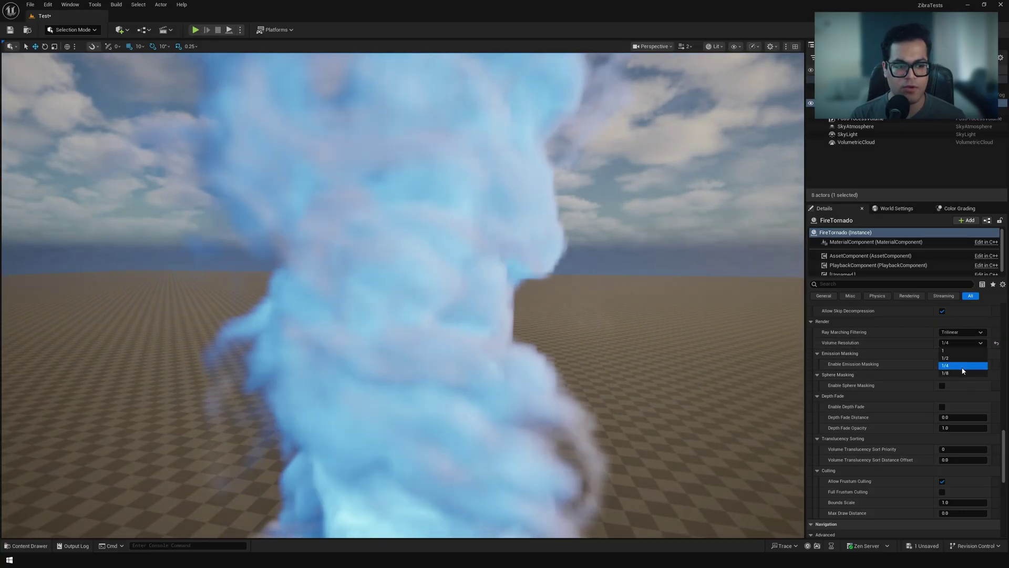
left_click(961, 369)
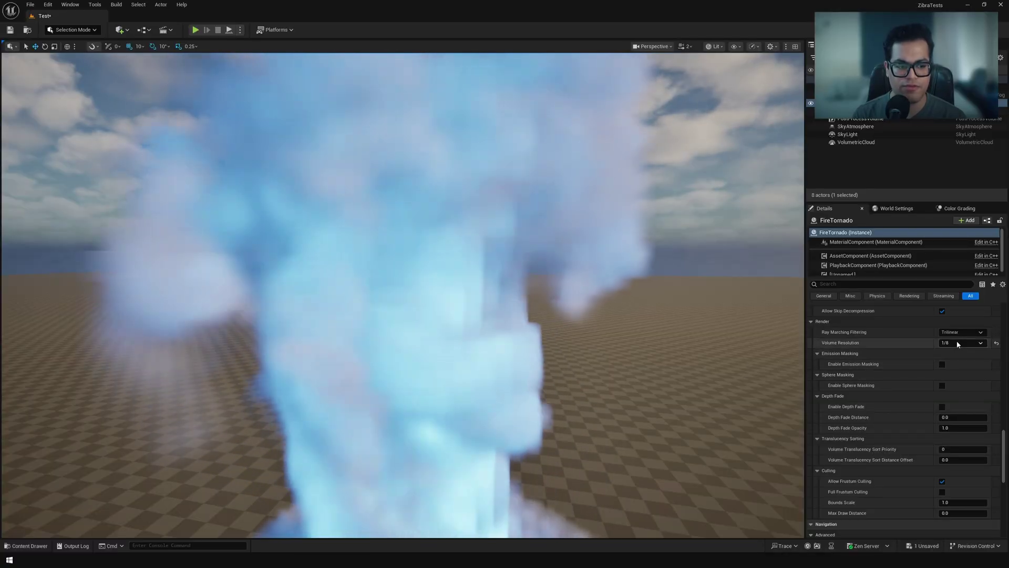
left_click(957, 342)
left_click(951, 349)
- Disable Animate in the FireTornado's playback settings to freeze the sequence
scroll(952, 358, "down", 5)
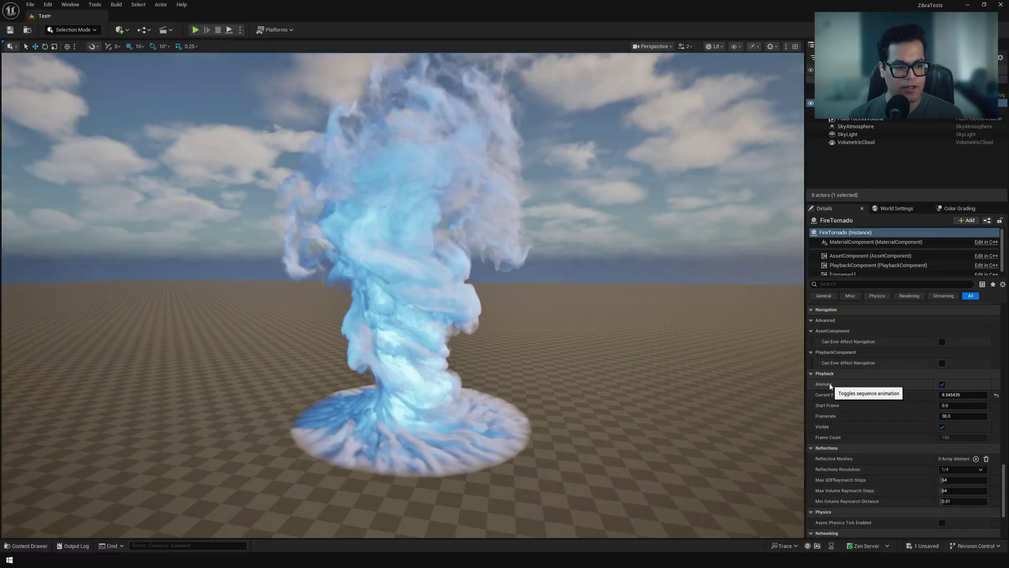
left_click(942, 384)
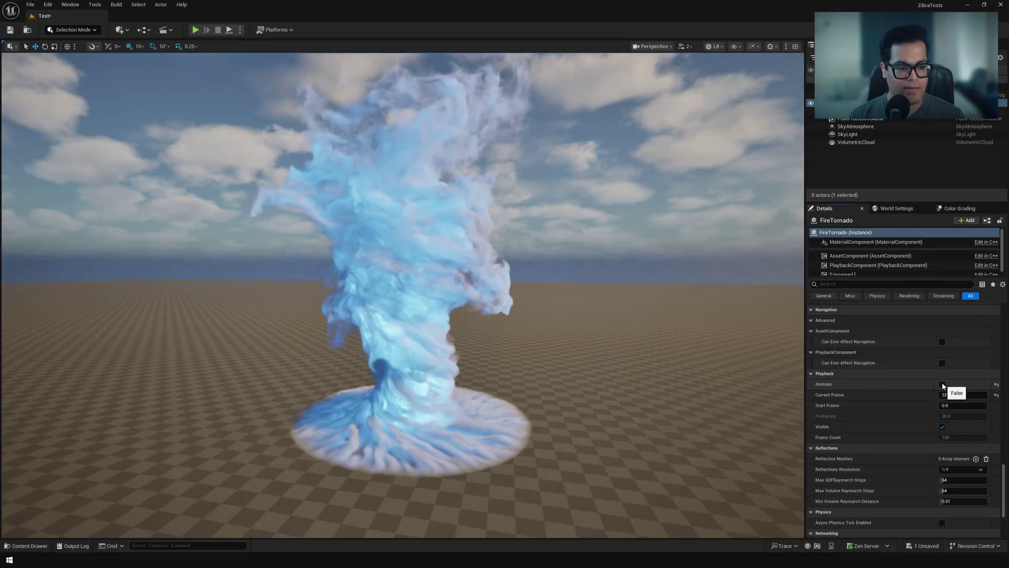
- Scrub the FireTornado's Current Frame to preview different moments of the sequence and reset it to its default
left_click(951, 394)
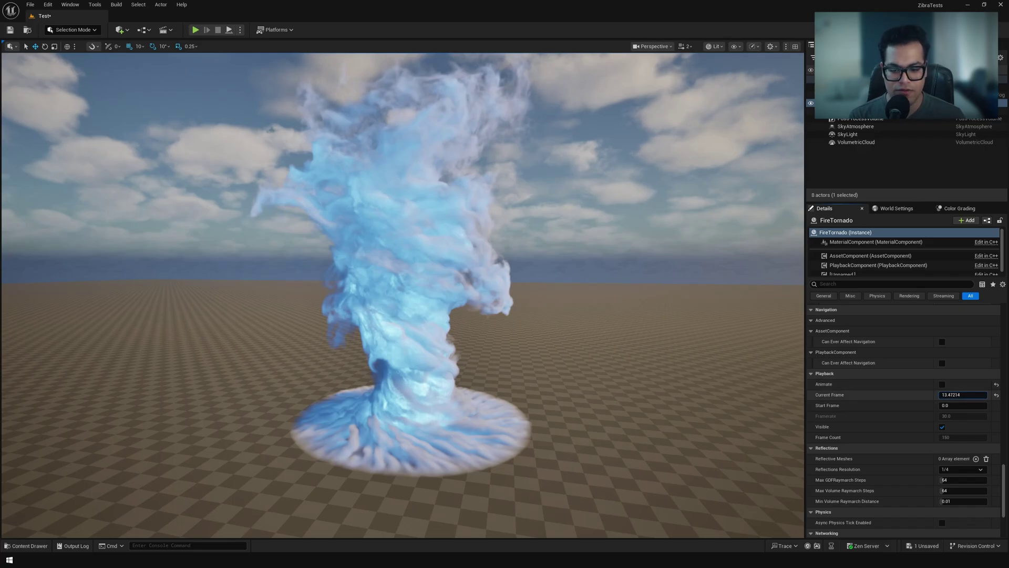
mouse_move(956, 394)
left_mouse_down()
mouse_move(938, 395)
mouse_move(963, 394)
left_mouse_up()
left_click(995, 396)
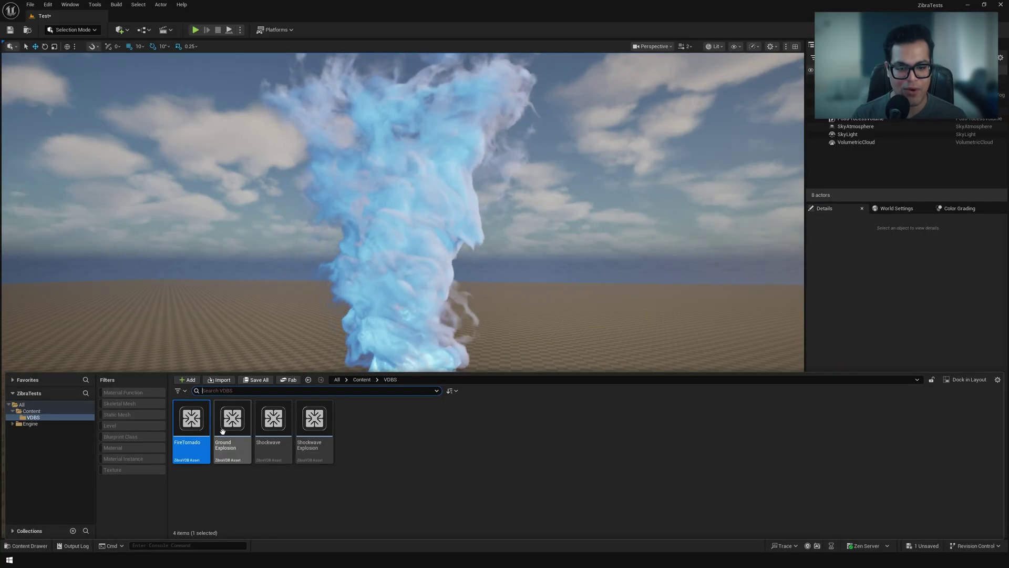
- Place the Ground Explosion asset in the level beside the FireTornado and view both effects without editor overlays
left_click_drag(223, 423, 233, 341)
left_click_drag(331, 410, 658, 372)
key("f")
right_click_drag(633, 436, 638, 462)
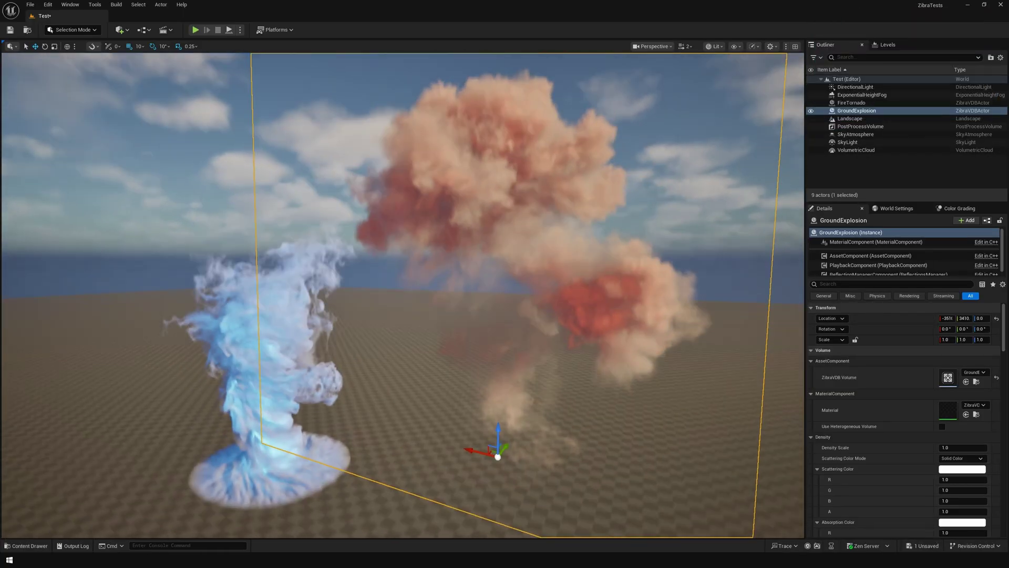
key("s")
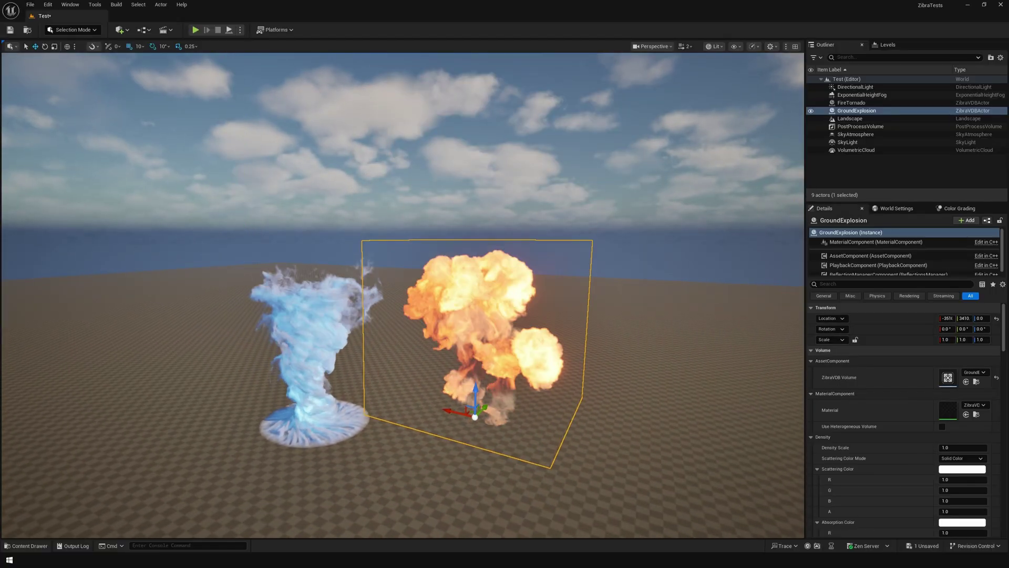
key("g")
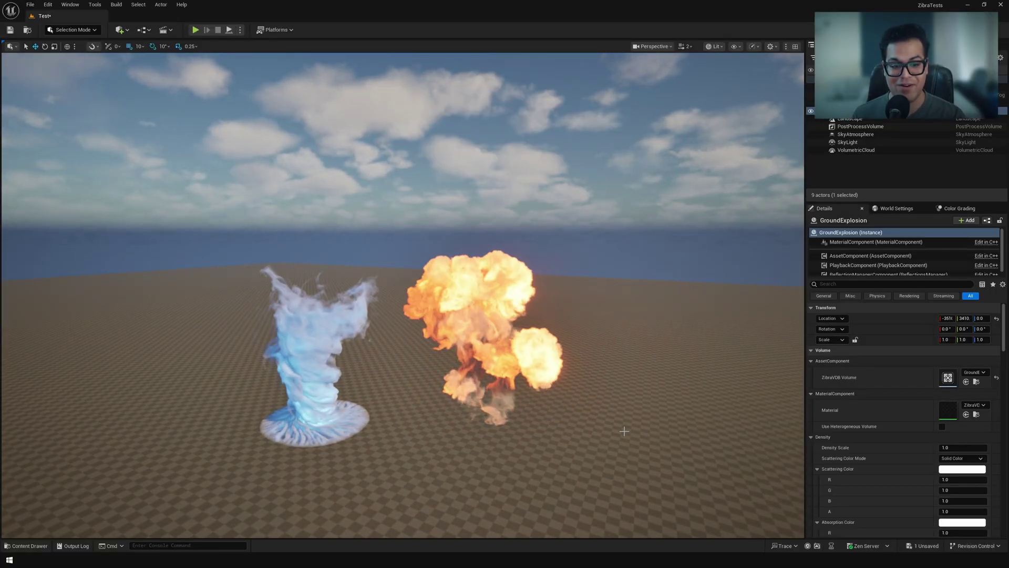
- Place the Shockwave asset on the ground in front of the Ground Explosion and inspect it up close
key("ctrl+space")
key("ctrl+space")
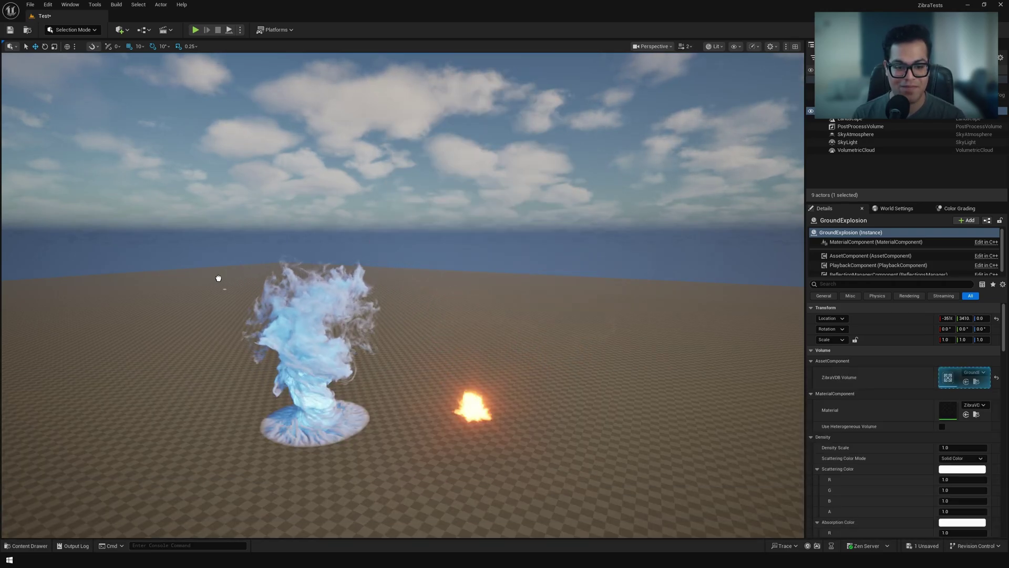
left_click_drag(462, 474, 463, 477)
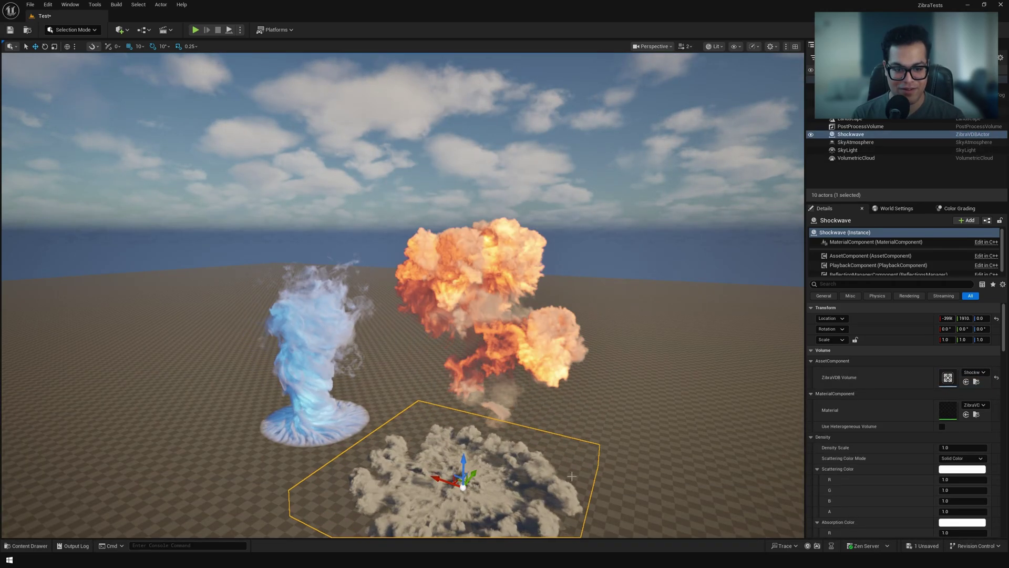
key("f")
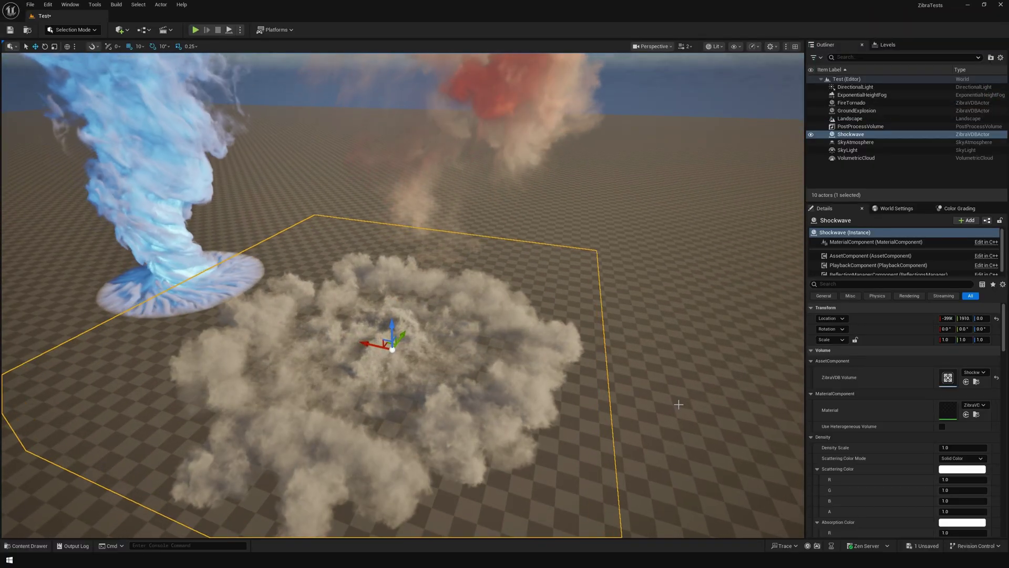
left_click(678, 406)
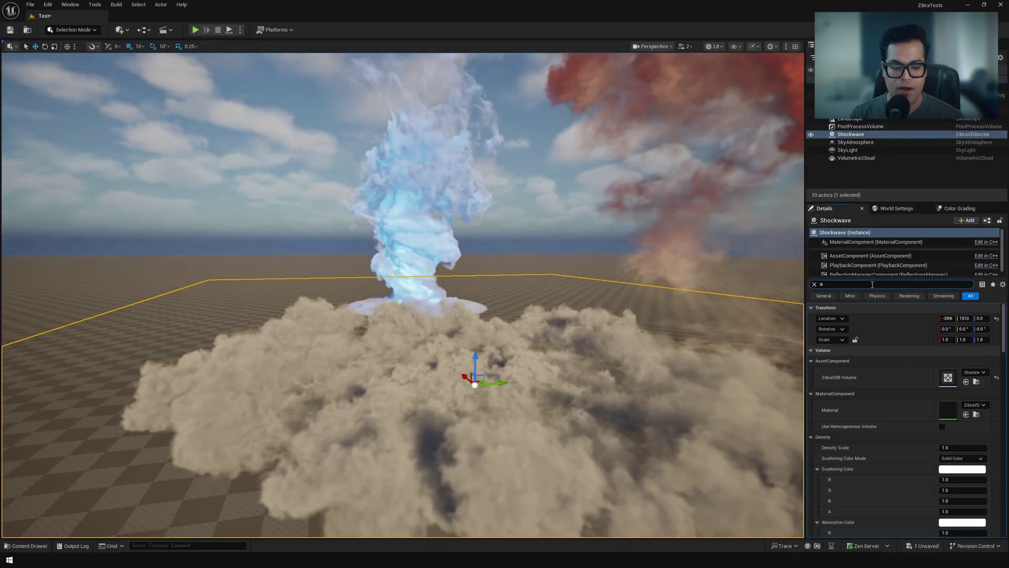
- Disable Animate on the Shockwave and scrub its Current Frame to about 92
type("anim")
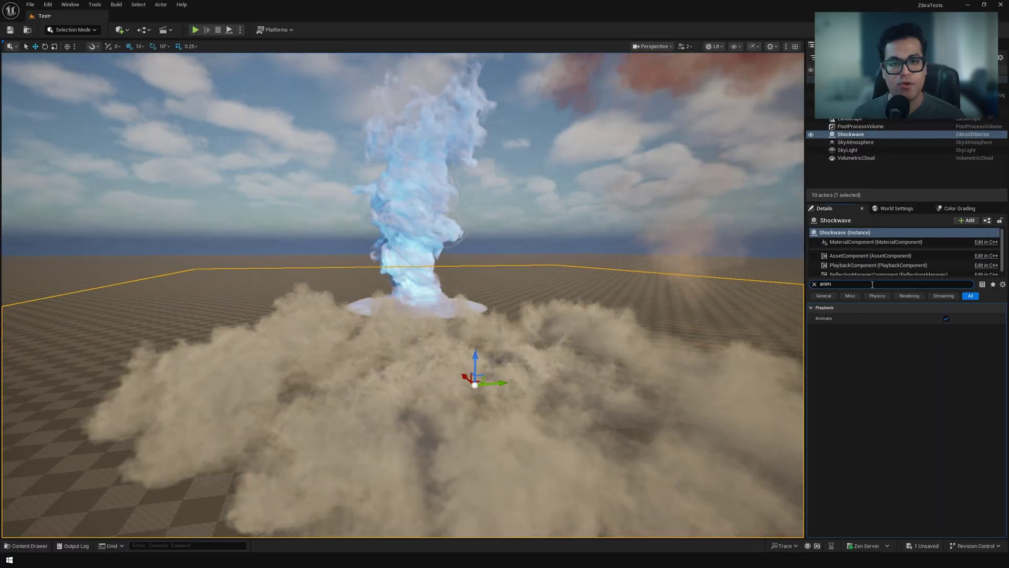
left_click(814, 284)
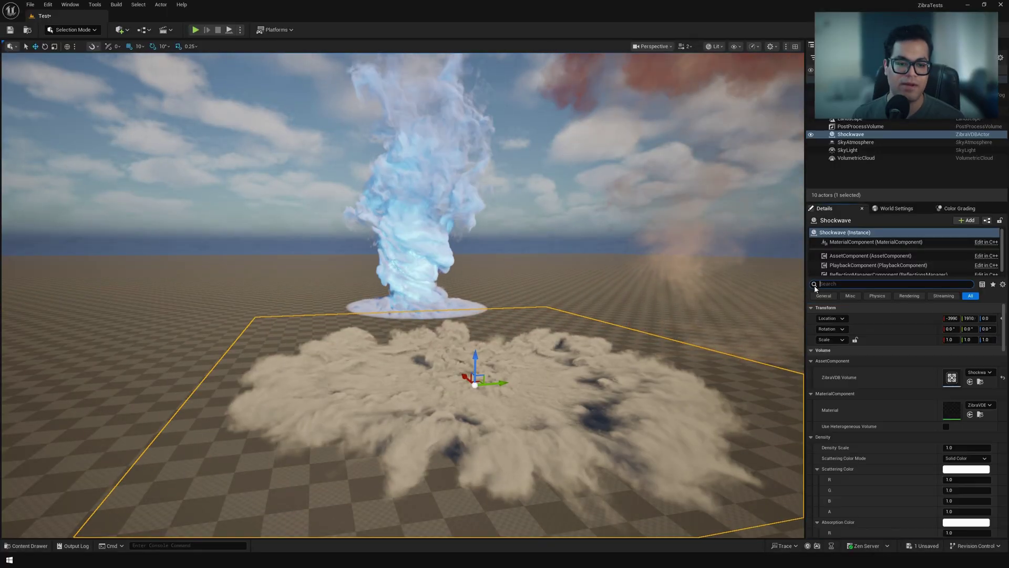
scroll(918, 439, "down", 5)
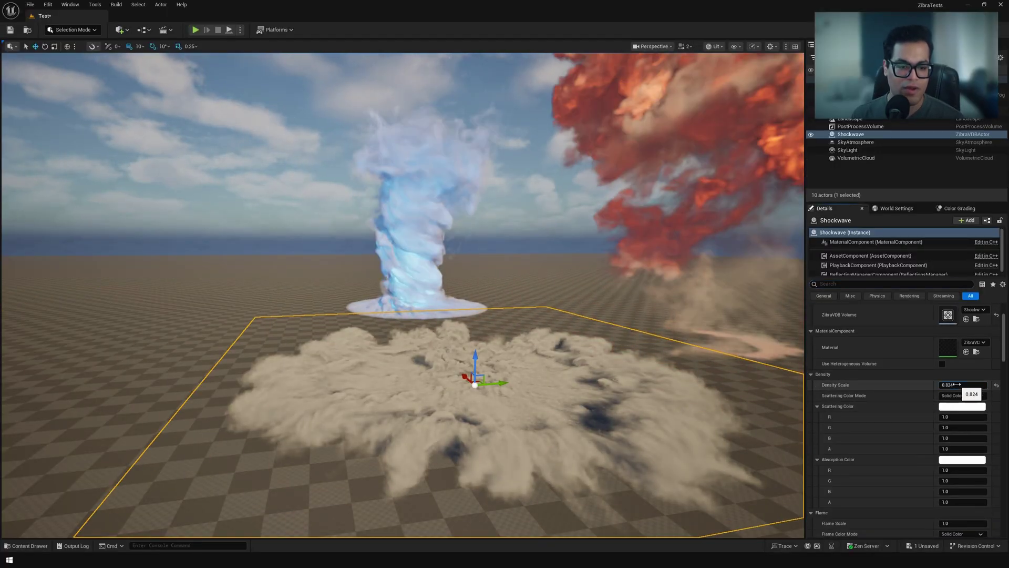
scroll(886, 440, "down", 5)
scroll(885, 437, "down", 15)
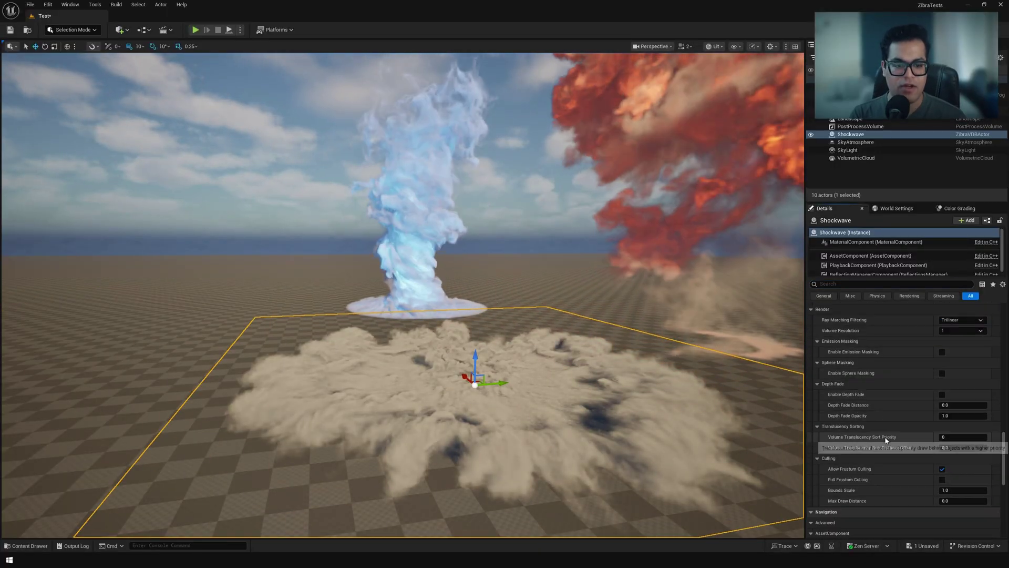
left_click_drag(946, 420, 956, 420)
- Move the frozen Shockwave along its Y axis away from the FireTornado and around the ground
right_click_drag(504, 295, 546, 363)
left_click_drag(446, 306, 199, 304)
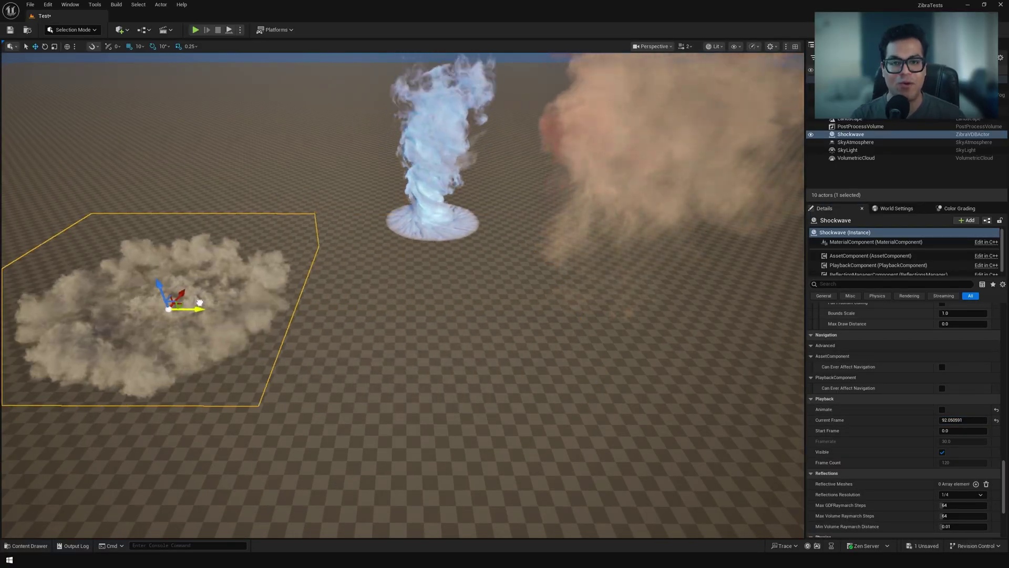
right_click_drag(199, 304, 132, 237)
right_click_drag(400, 294, 368, 302)
right_click_drag(389, 263, 389, 268)
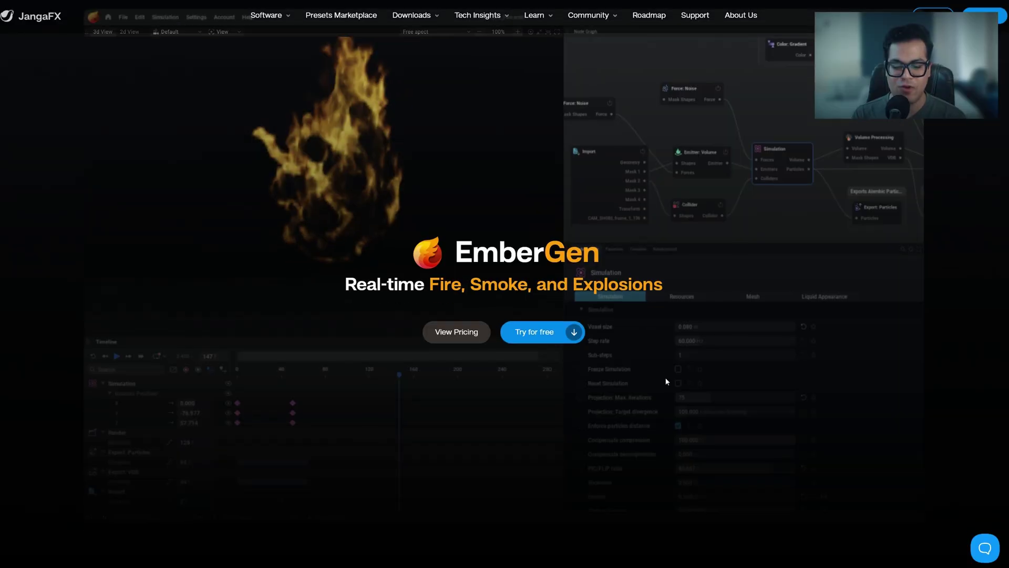
- Switch to the JangaFX website and review the EmberGen page, including its Features section
scroll(667, 378, "down", 8)
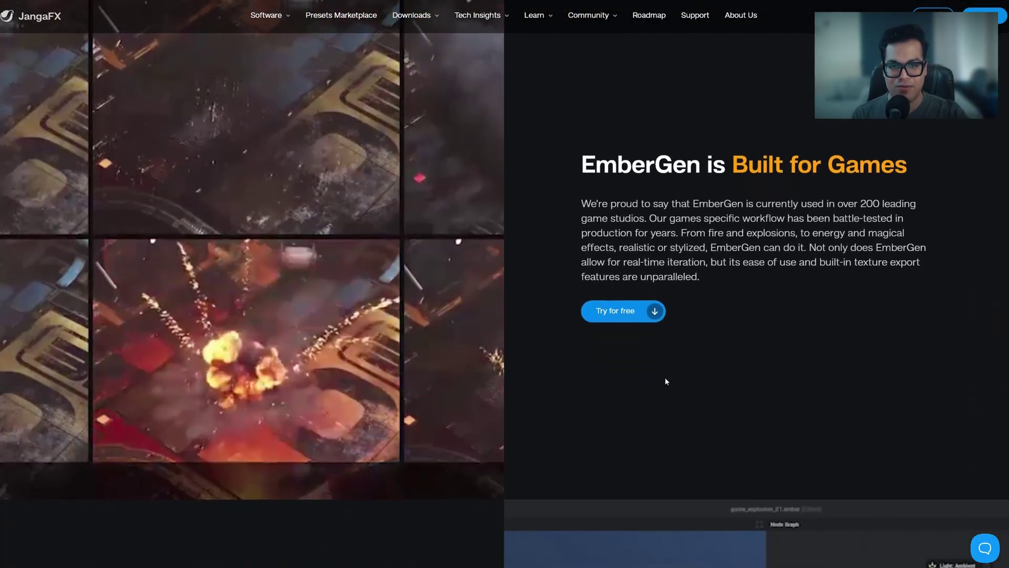
scroll(729, 404, "down", 5)
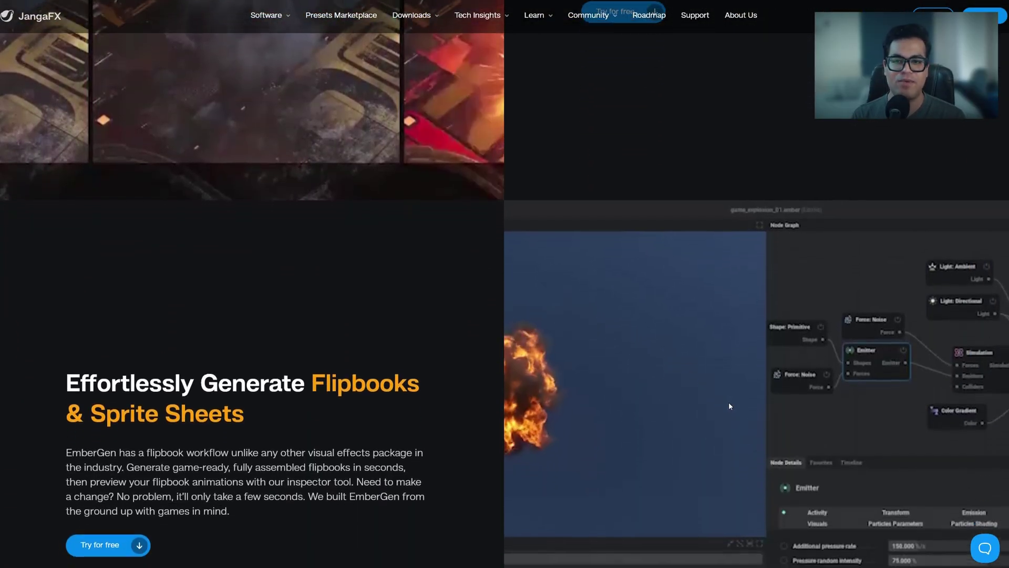
scroll(729, 406, "down", 4)
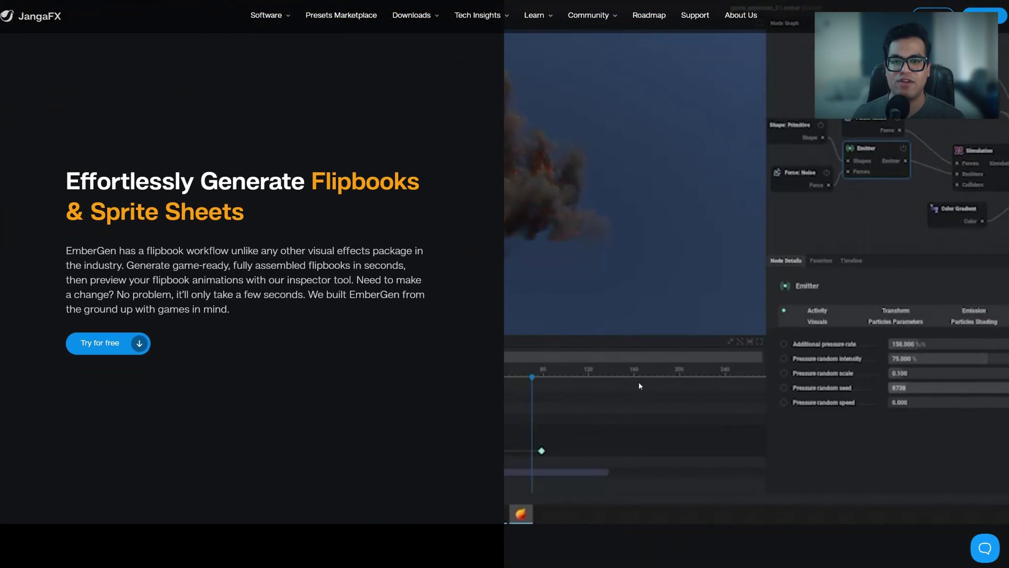
scroll(639, 386, "down", 9)
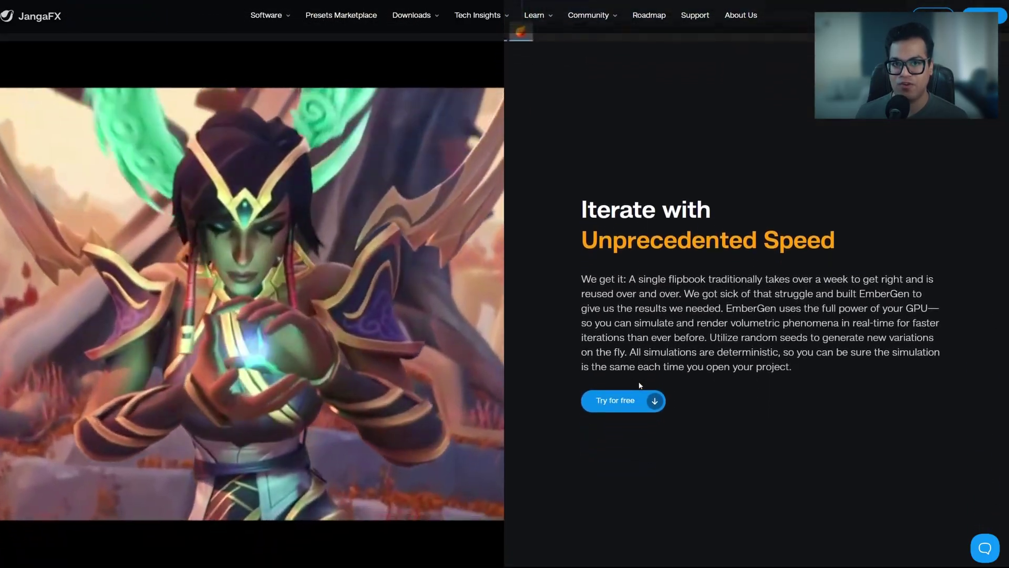
scroll(639, 386, "down", 13)
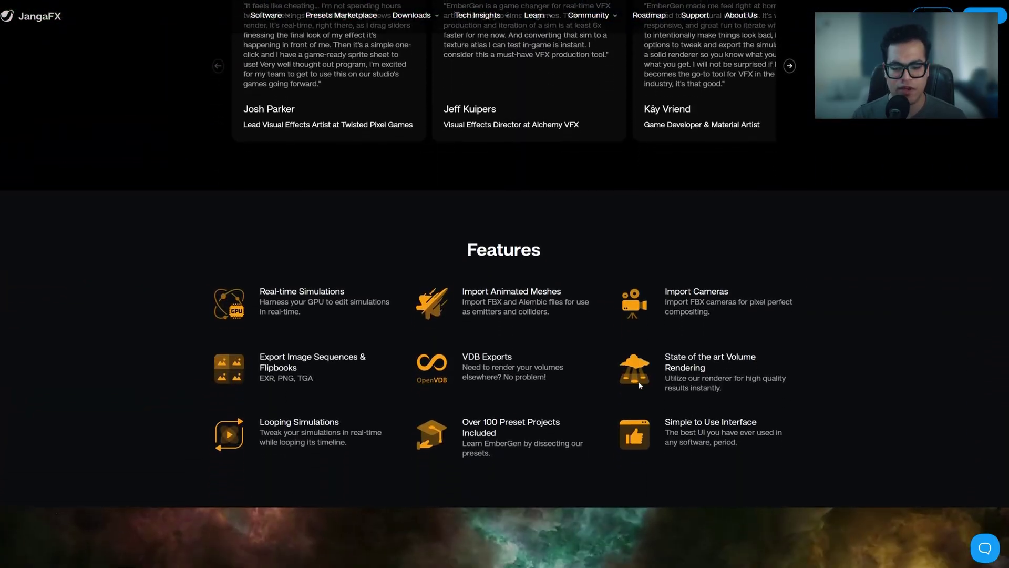
scroll(640, 385, "up", 20)
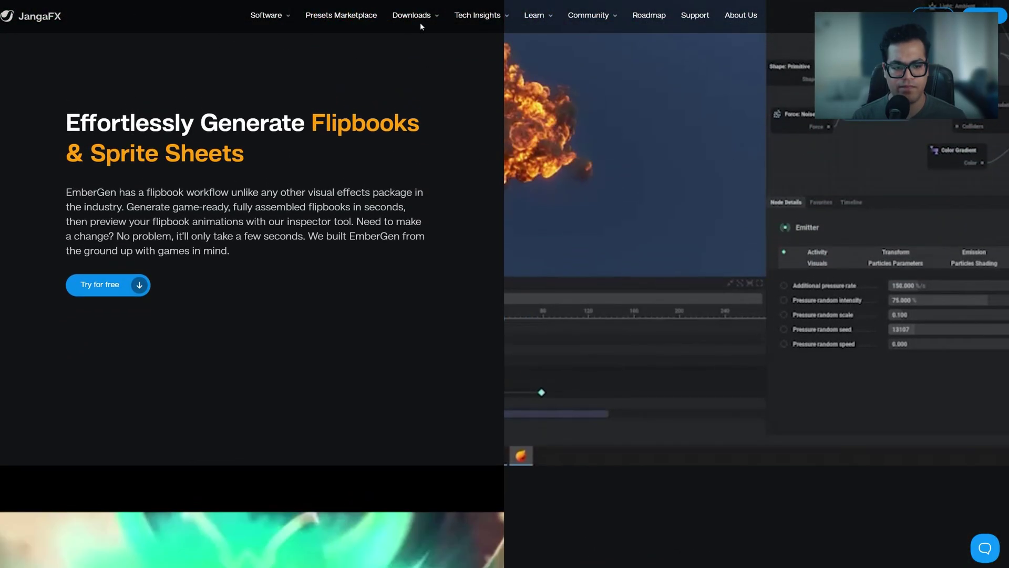
- Open JangaFX's Free VDB Assets page and browse the downloadable EmberGen volumes
left_click(420, 20)
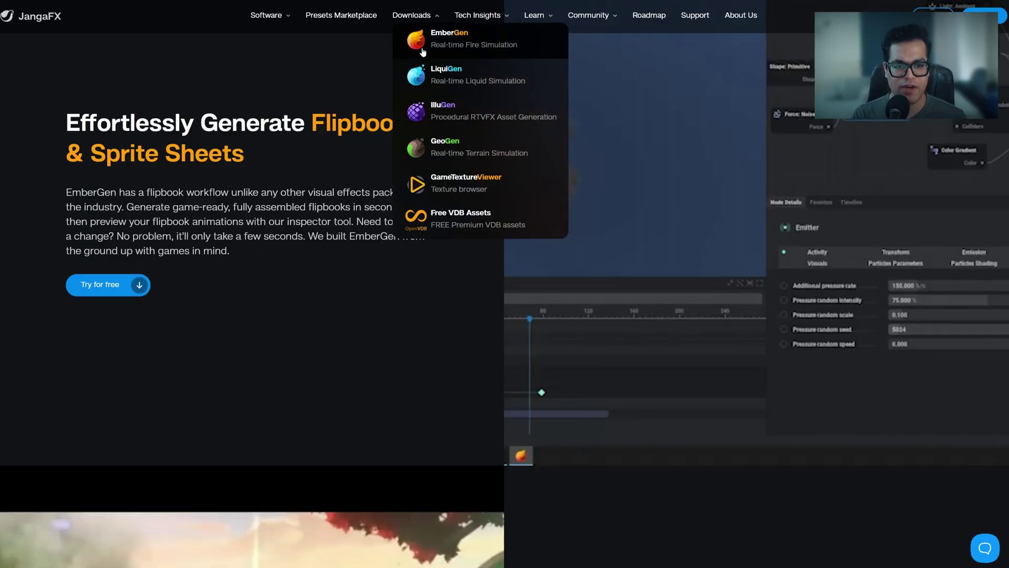
left_click(461, 218)
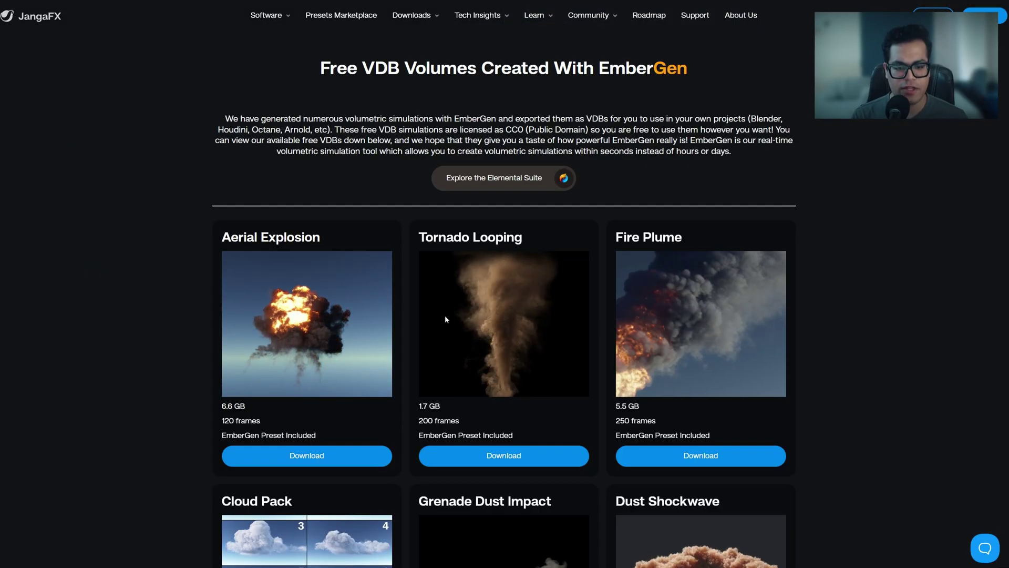
scroll(251, 311, "down", 2)
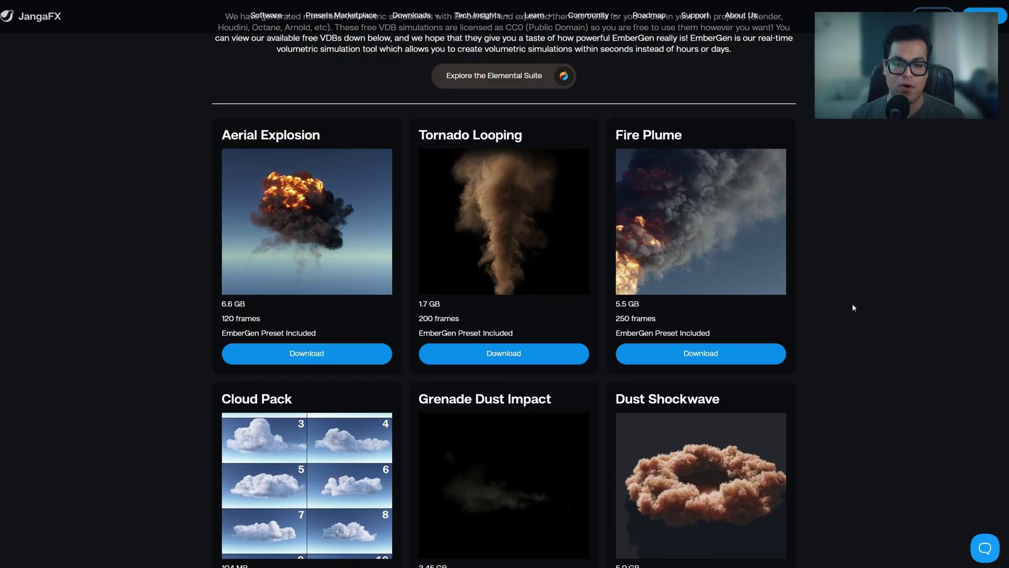
scroll(852, 305, "down", 4)
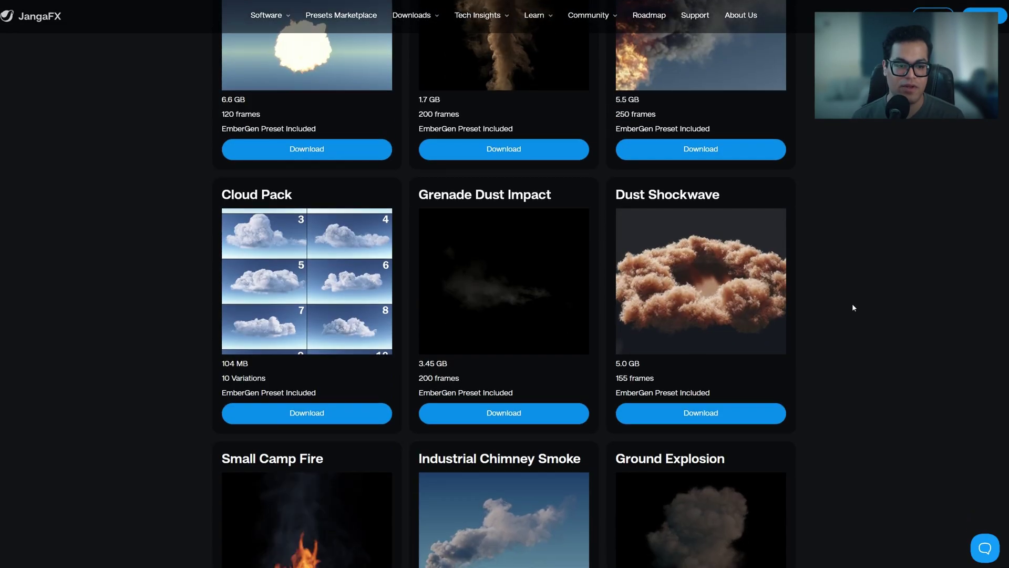
scroll(853, 305, "down", 3)
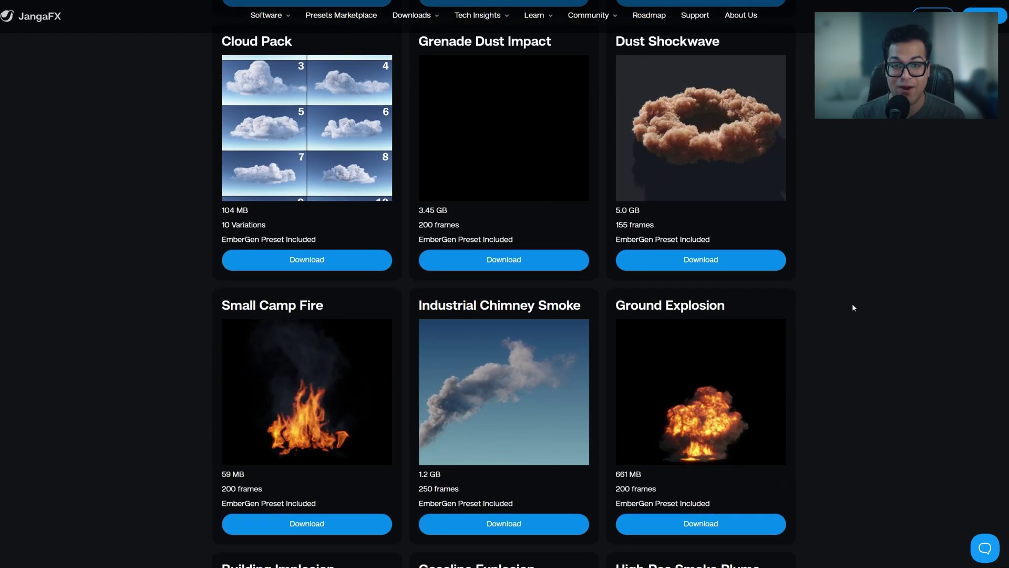
scroll(853, 305, "down", 8)
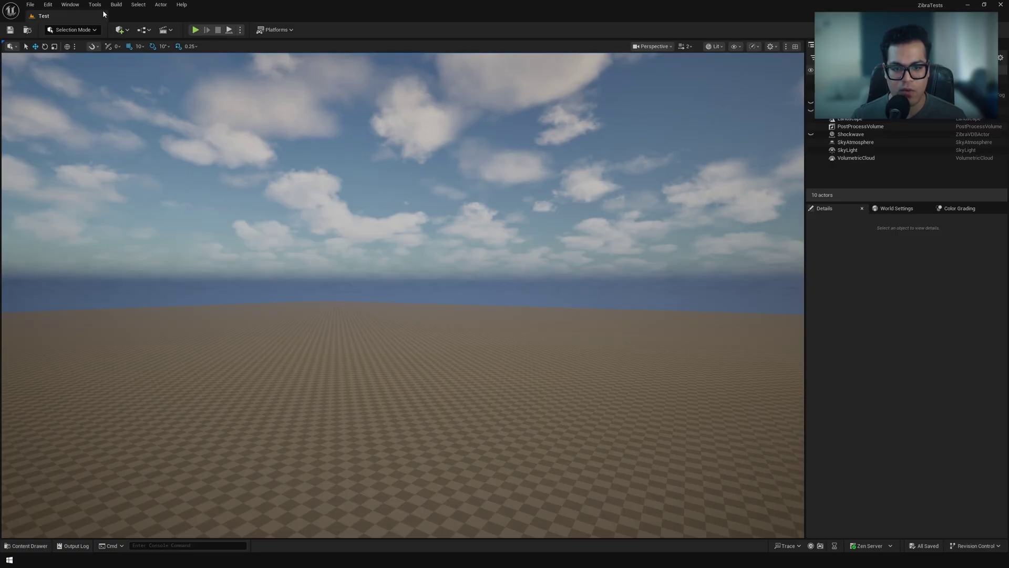
- Switch back to Unreal Engine and open ZibraVDB's Import VDB Sequence window, moving it clear for editing
left_click(96, 6)
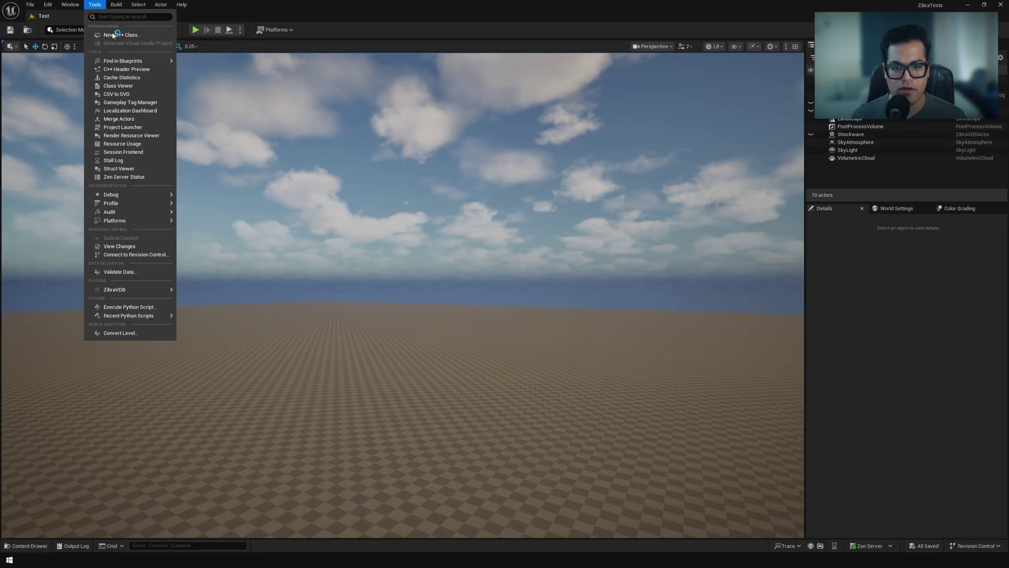
mouse_move(116, 291)
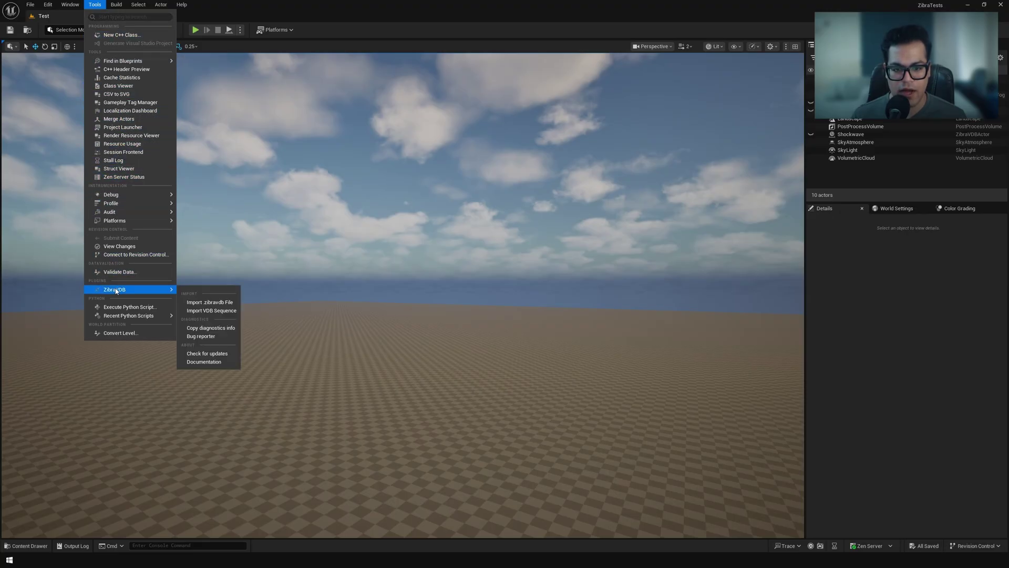
left_click(231, 311)
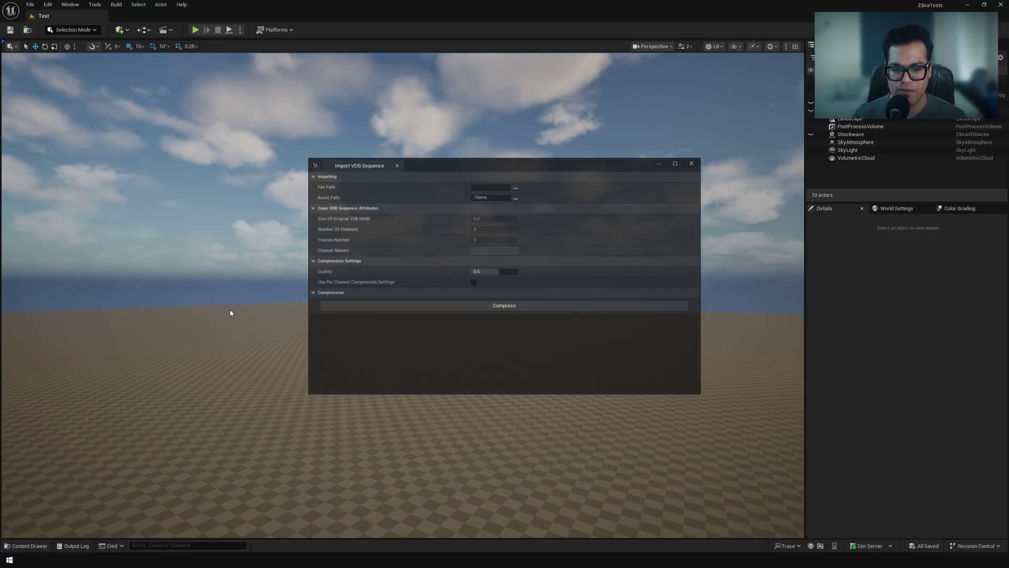
left_click_drag(464, 171, 379, 194)
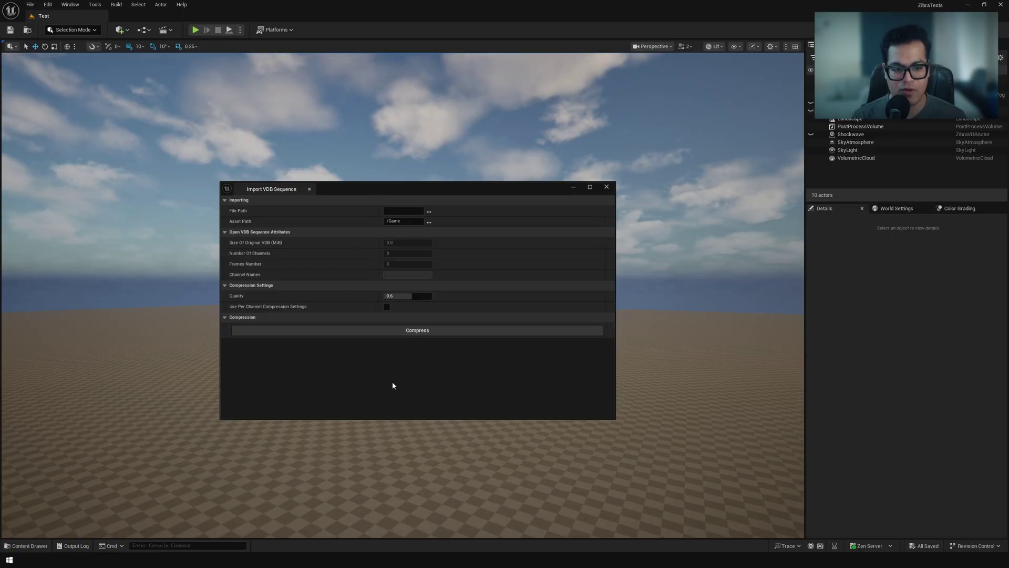
- Load embergen_gasoline_explosion_a_0.vdb from the Gasoline_Explosion_01 folder as the sequence source and enable Use Per Channel Compression Settings
left_click(429, 211)
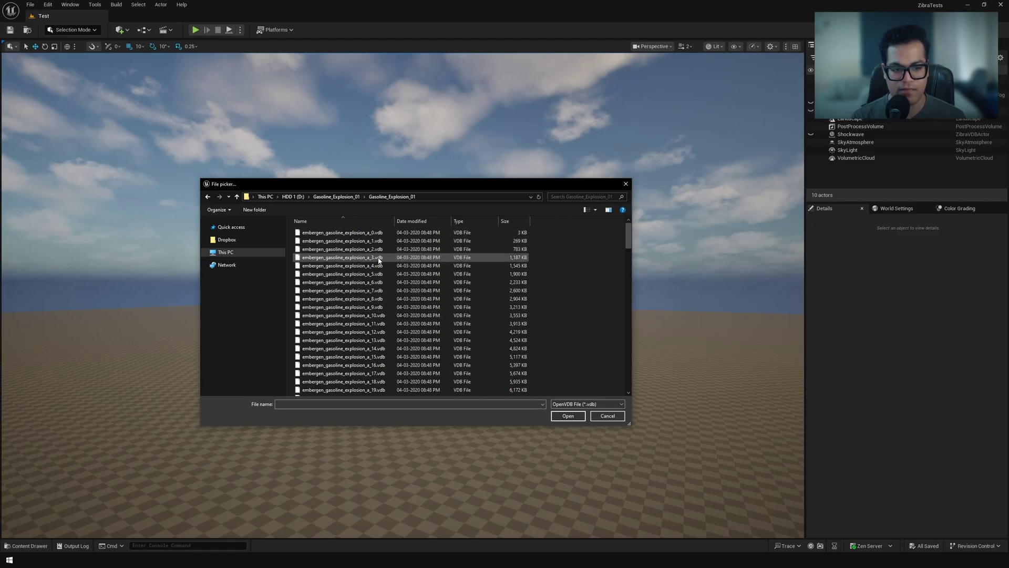
left_click(350, 233)
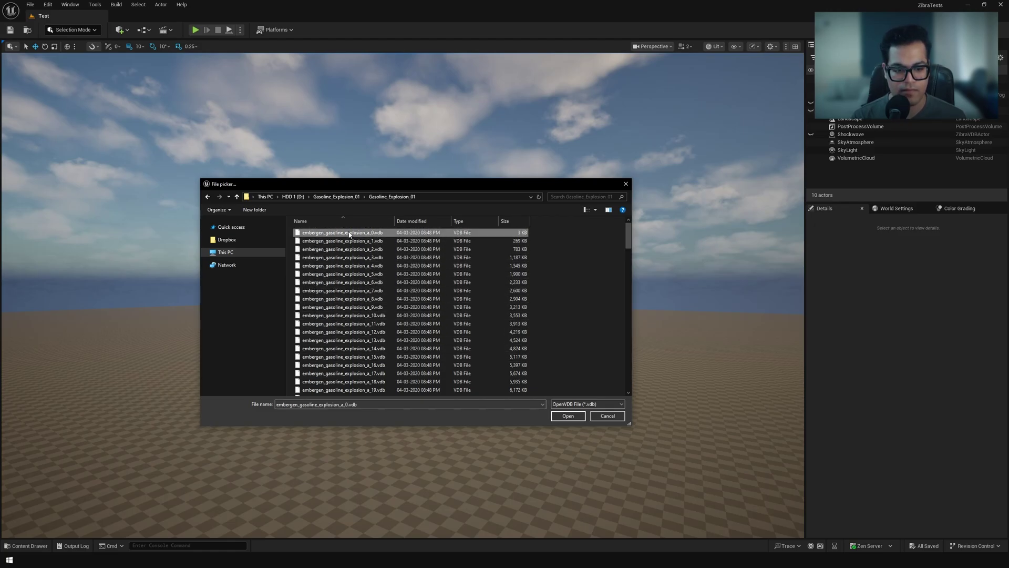
left_click(557, 416)
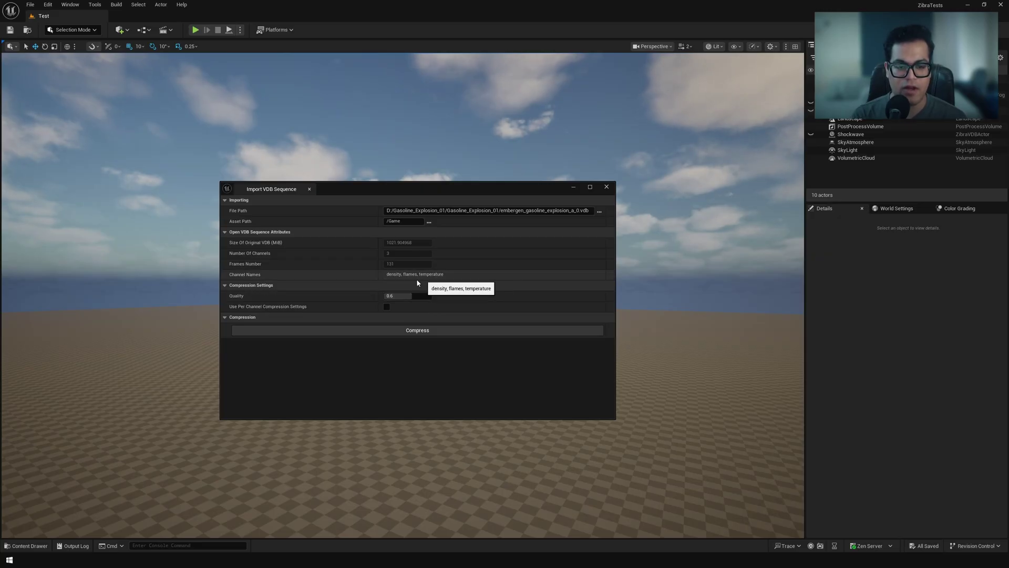
left_click(387, 308)
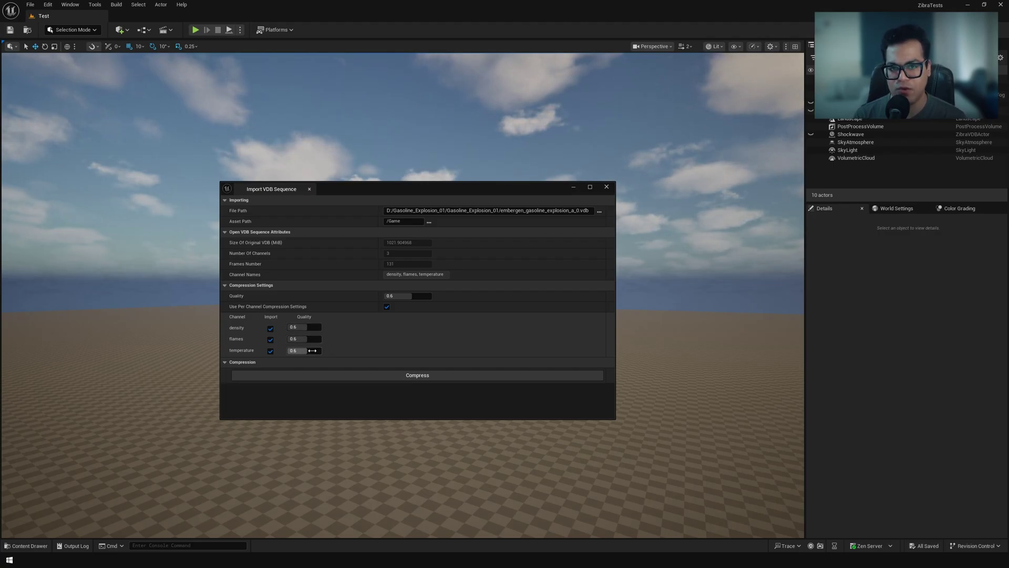
- Disable Use Per Channel Compression Settings and compress the gasoline explosion VDB sequence at 0.6 quality
left_click(388, 306)
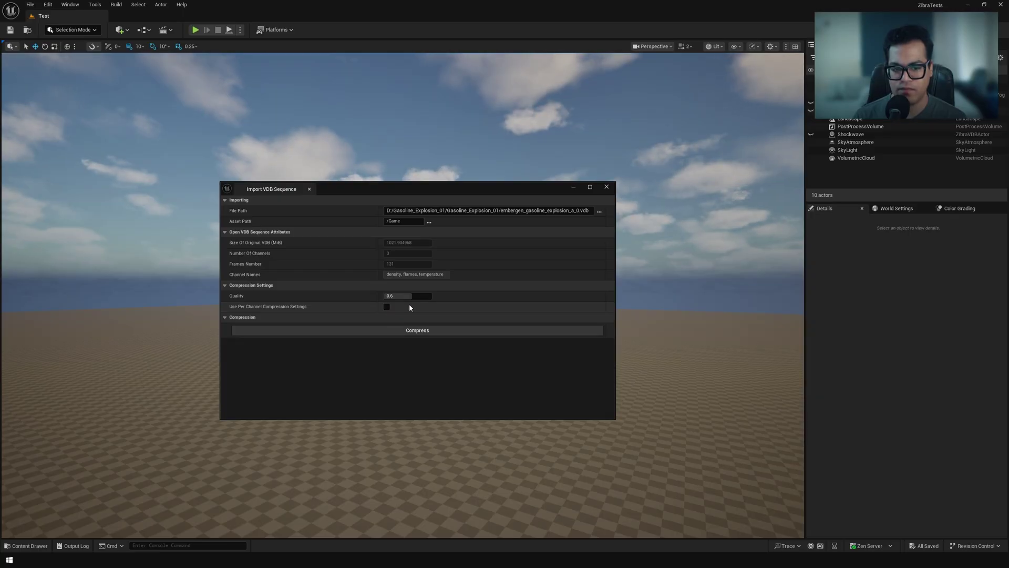
left_click(417, 332)
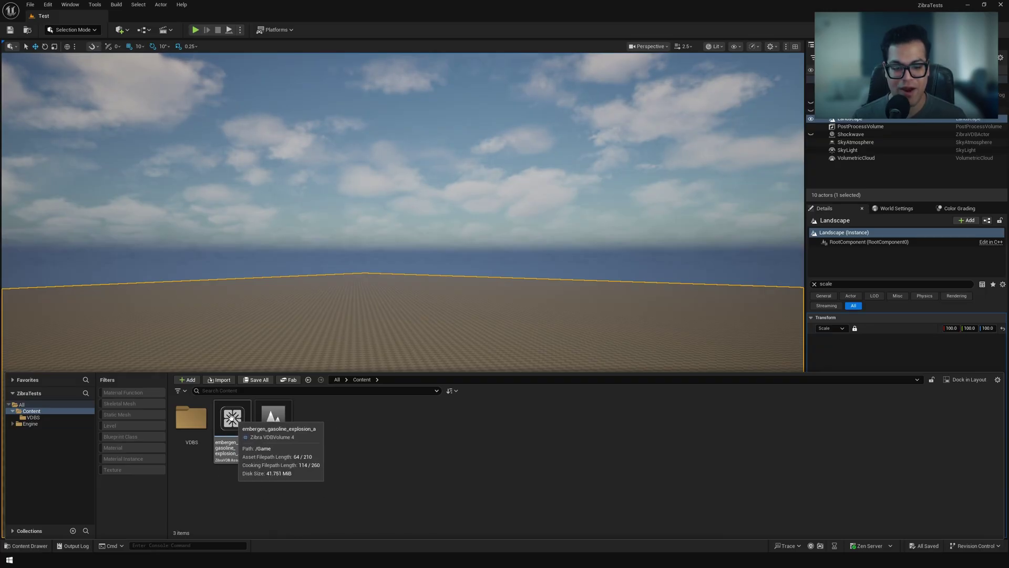
- Place the imported embergen_gasoline_explosion_a volume on the landscape in the test level
left_click_drag(230, 418, 239, 399)
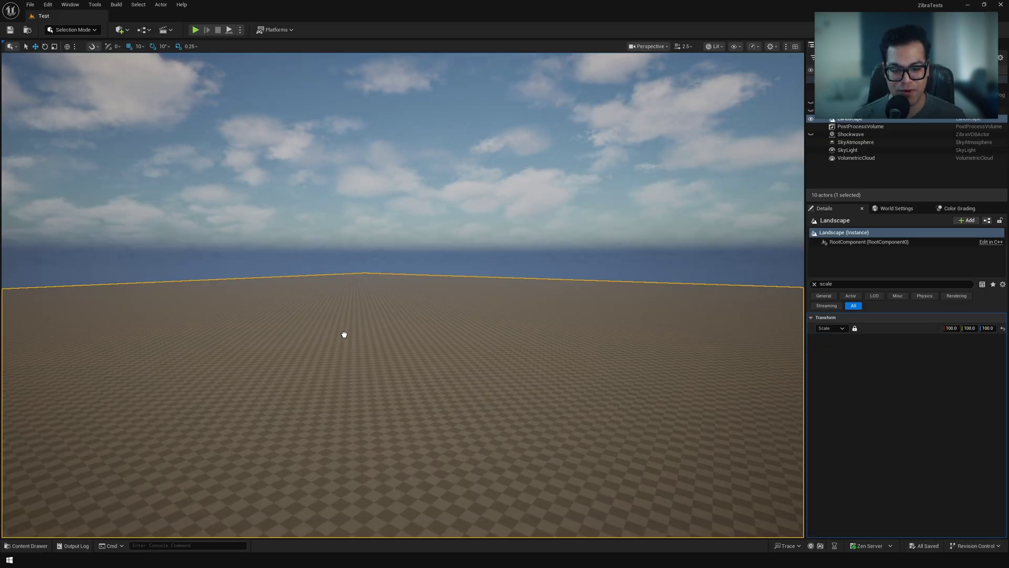
left_click_drag(369, 357, 373, 359)
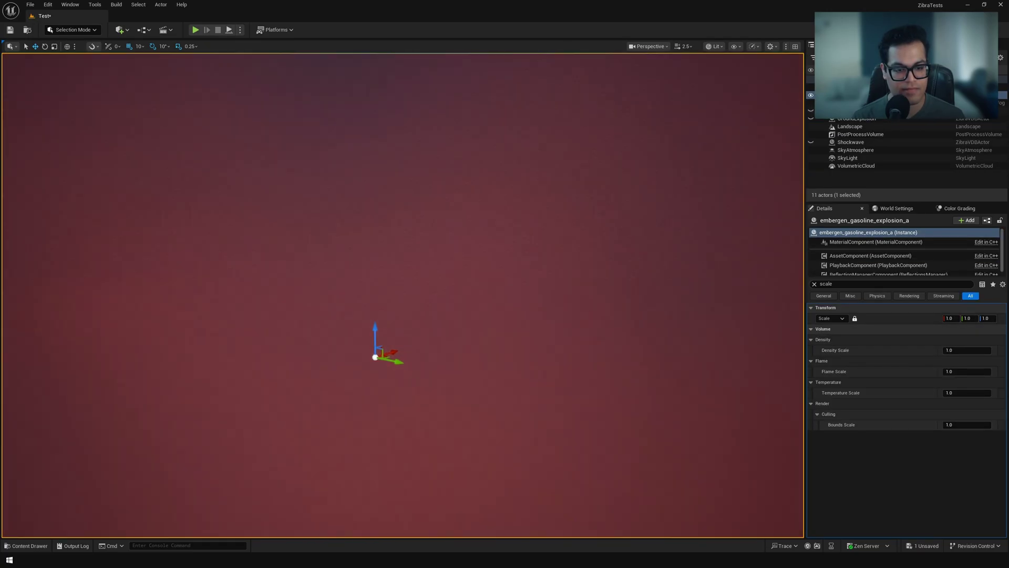
key("s")
right_click_drag(373, 359, 383, 390)
key("w")
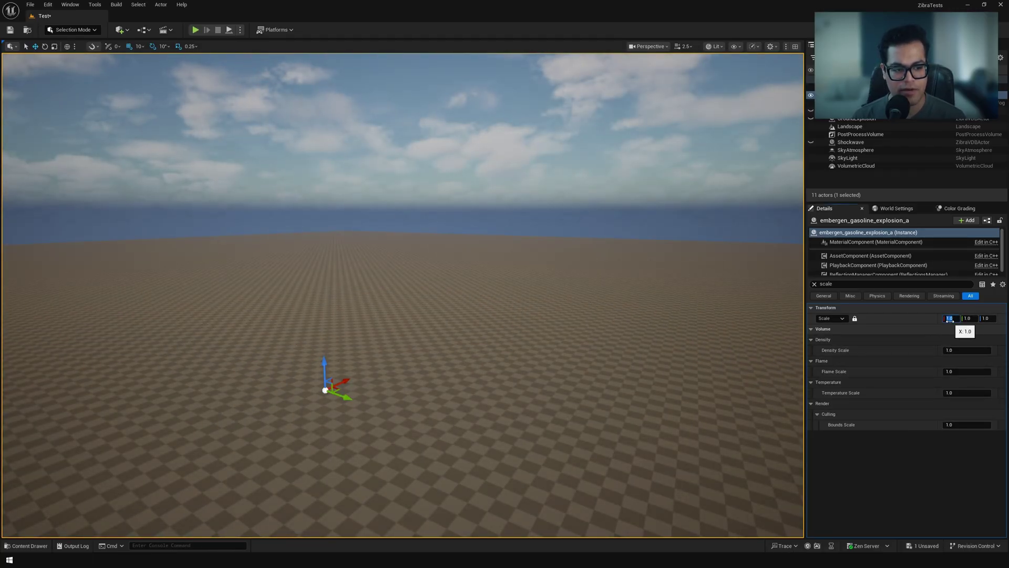
- Scale the gasoline explosion uniformly to 0.1 and raise it above the ground
type("0.1")
key("Return")
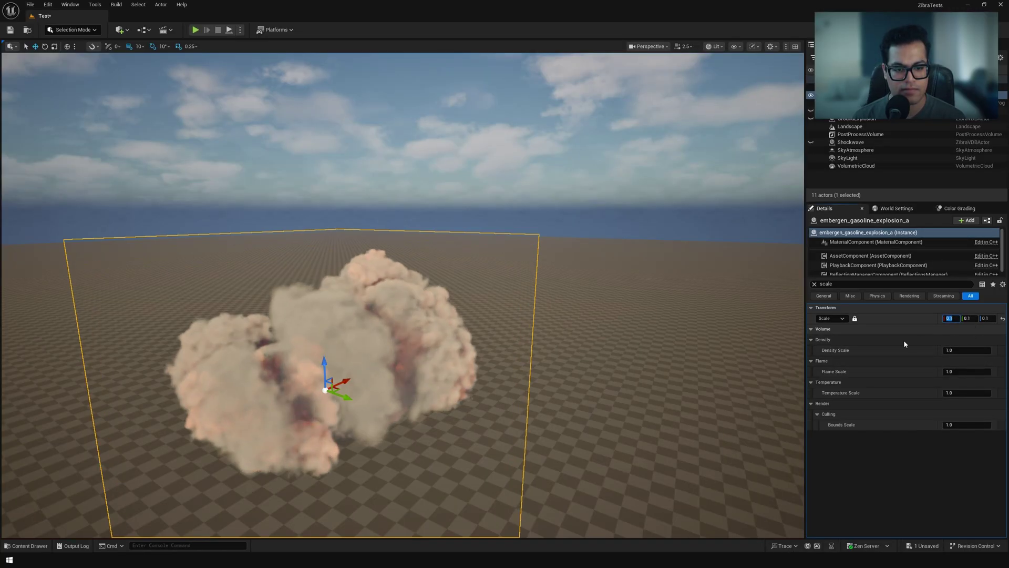
left_click_drag(324, 360, 323, 326)
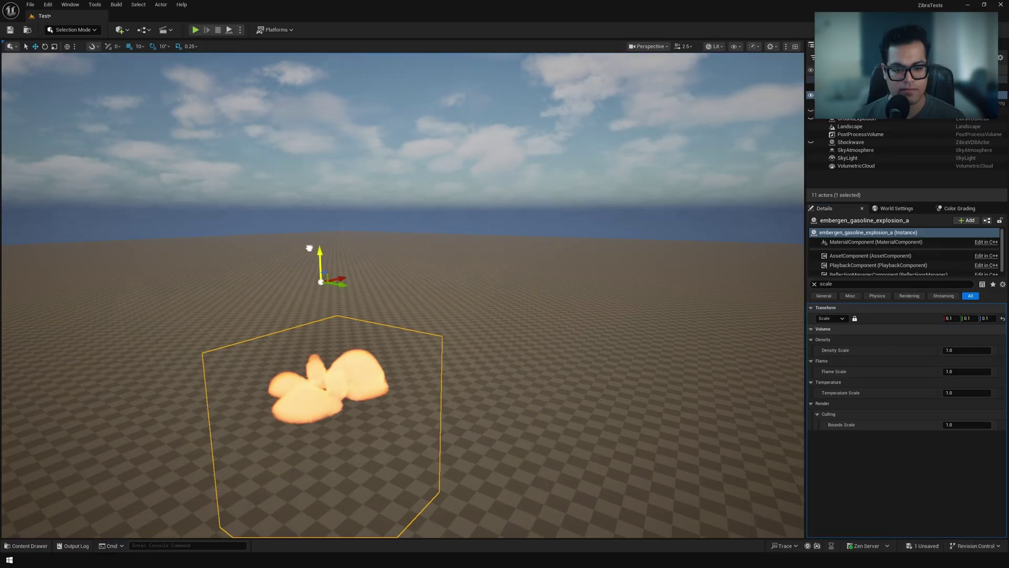
left_click_drag(309, 246, 283, 141)
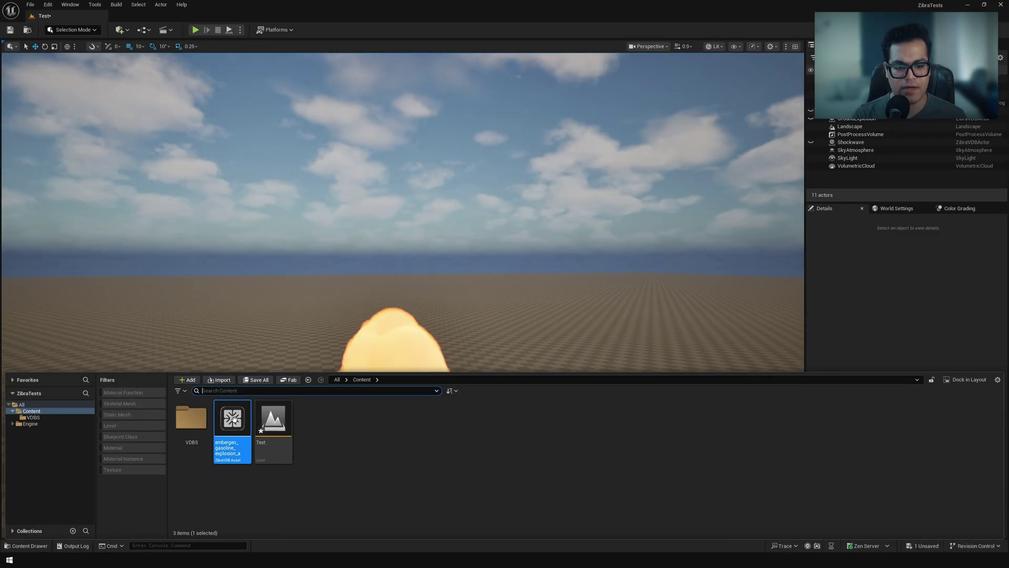
- Open the embergen_gasoline_explosion_a asset for inspection and try adjusting the placed explosion's Density Scale
double_click(232, 418)
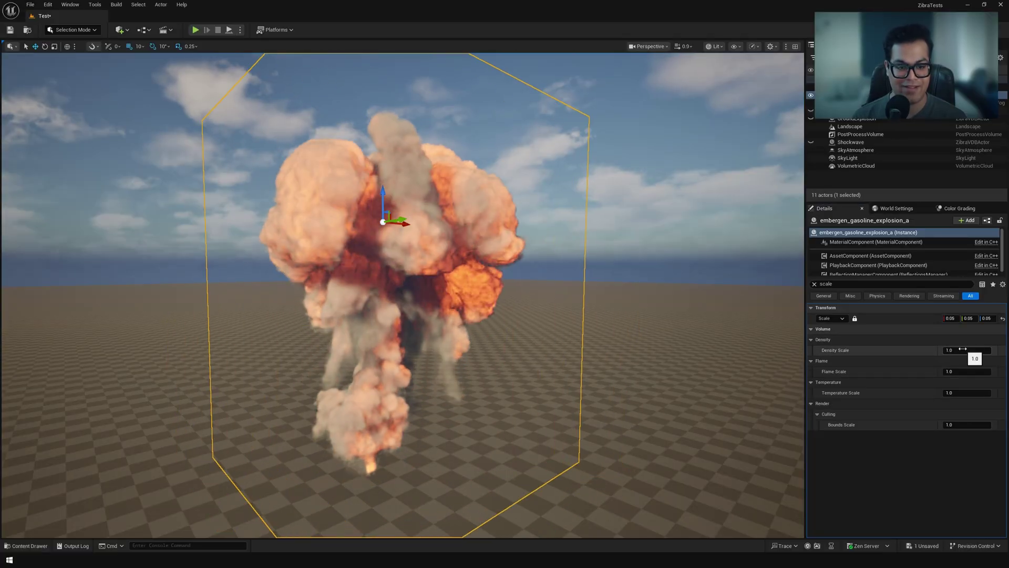
left_click_drag(962, 349, 963, 349)
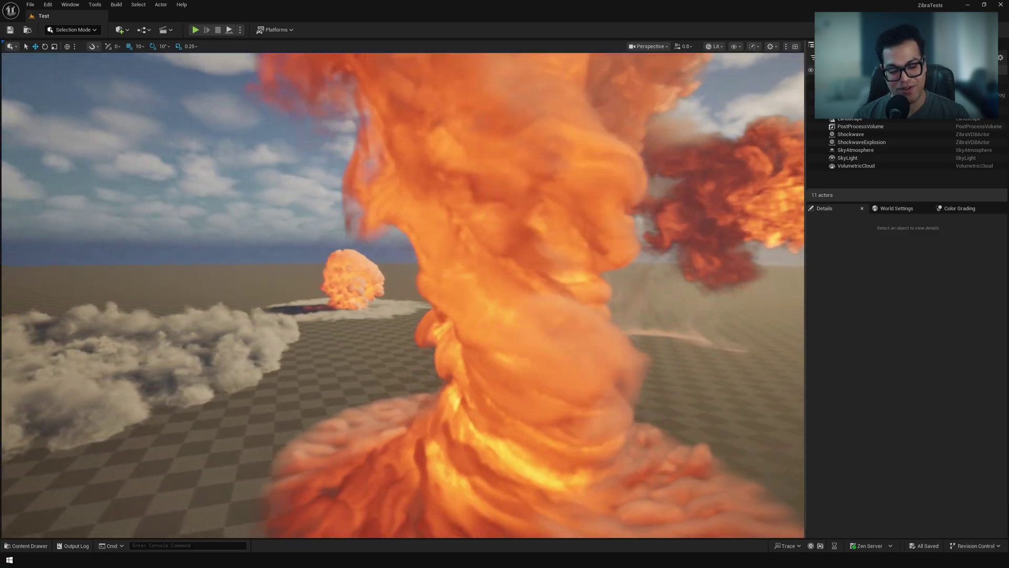
- Examine the fire column and the surrounding explosion effects playing together in the level
key("d")
right_click_drag(403, 294, 299, 271)
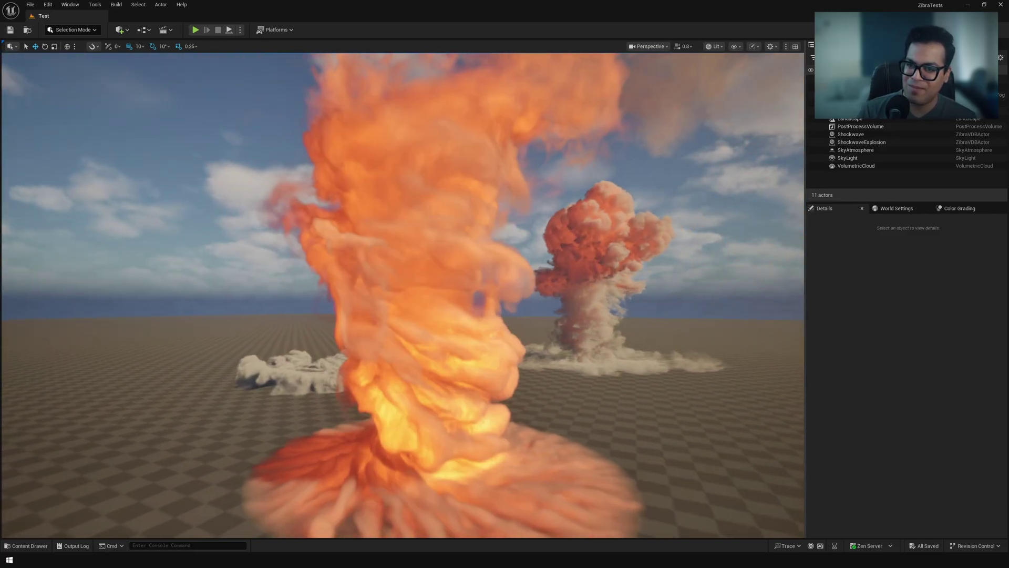